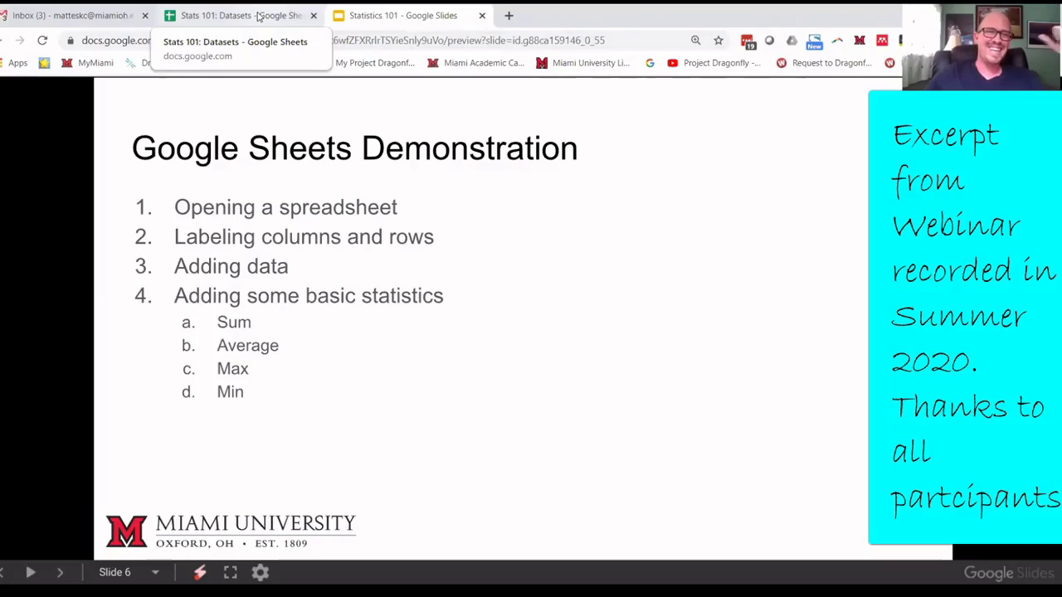
- Switch to the Stats 101: Datasets spreadsheet and briefly view the File menu's New and Make a copy options
left_click(259, 16)
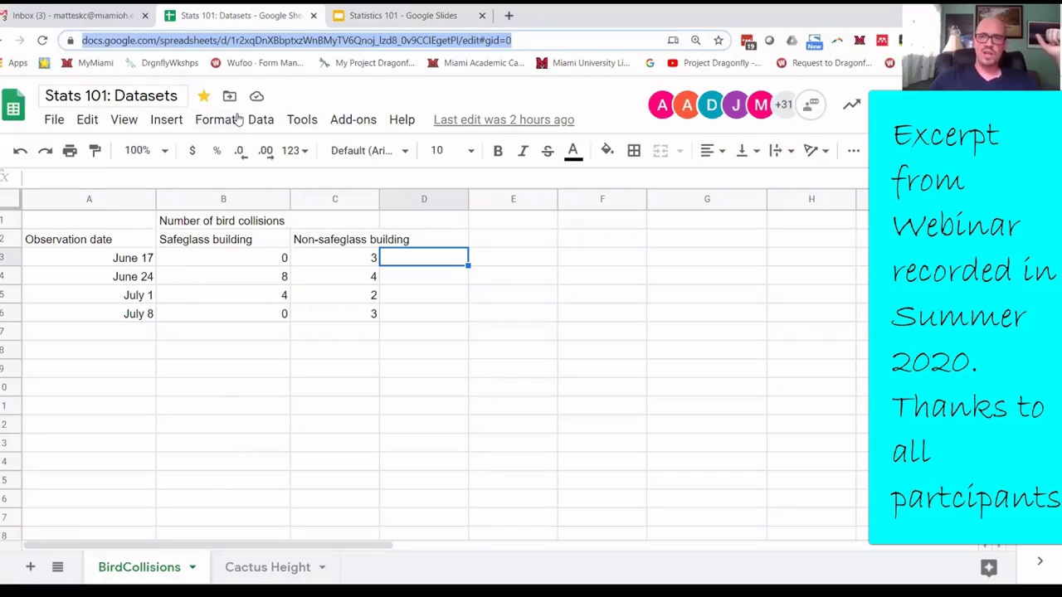
left_click(53, 119)
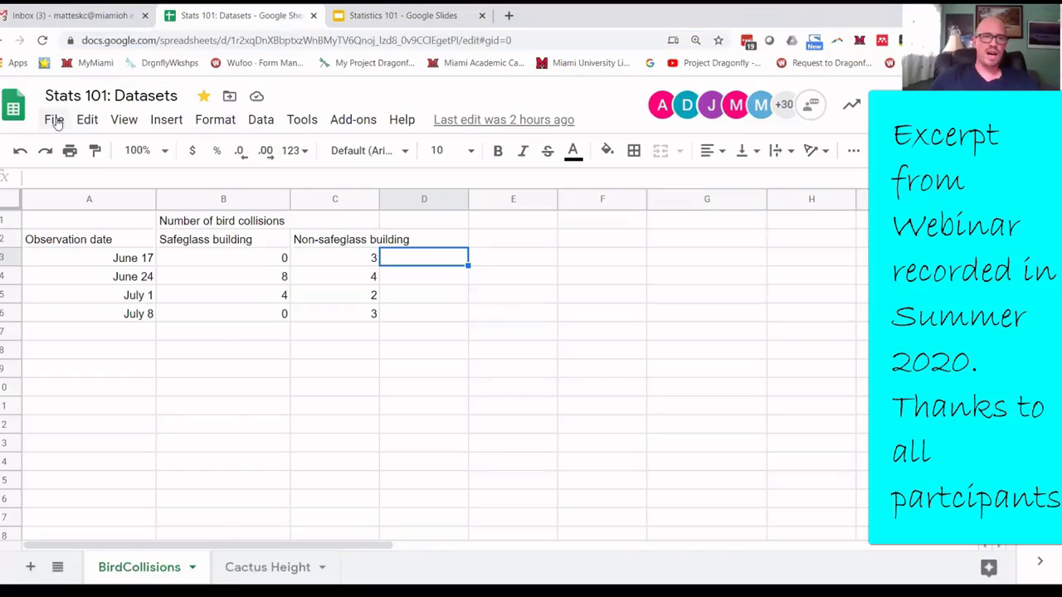
mouse_move(106, 201)
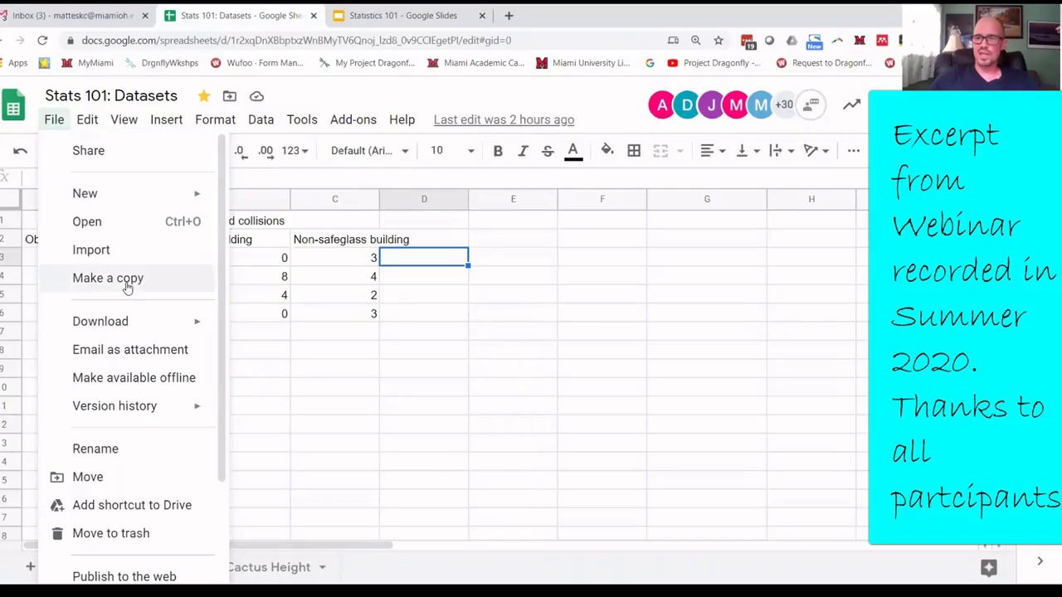
left_click(414, 330)
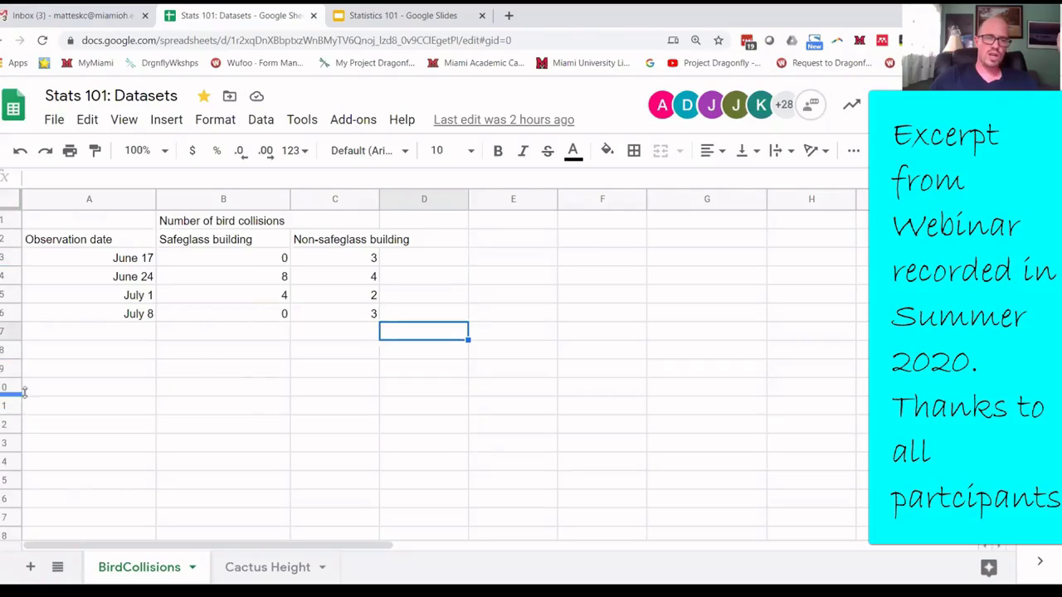
left_click(219, 240)
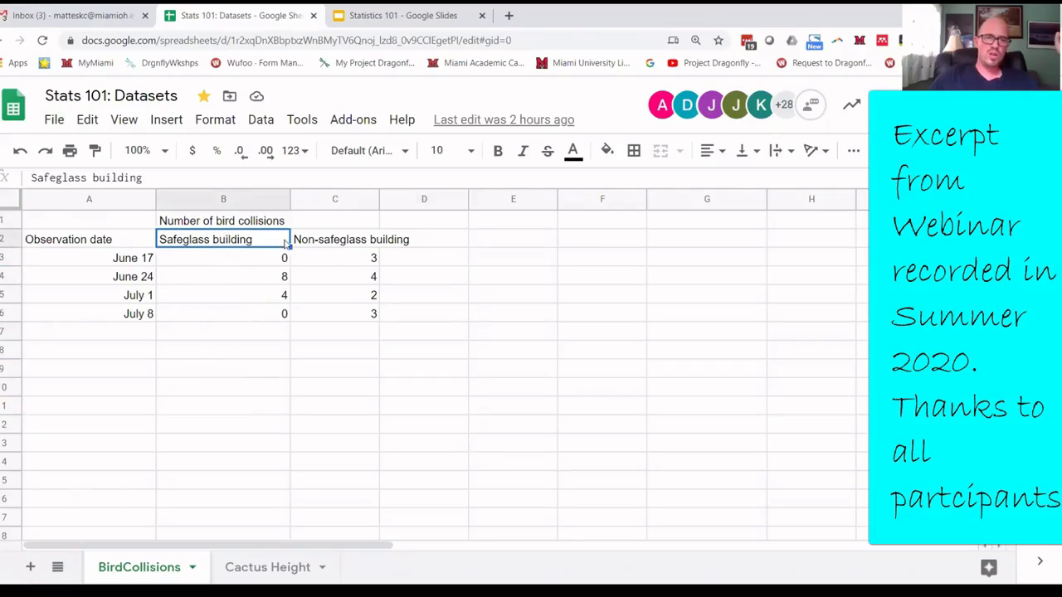
left_click(327, 245)
left_click(225, 243)
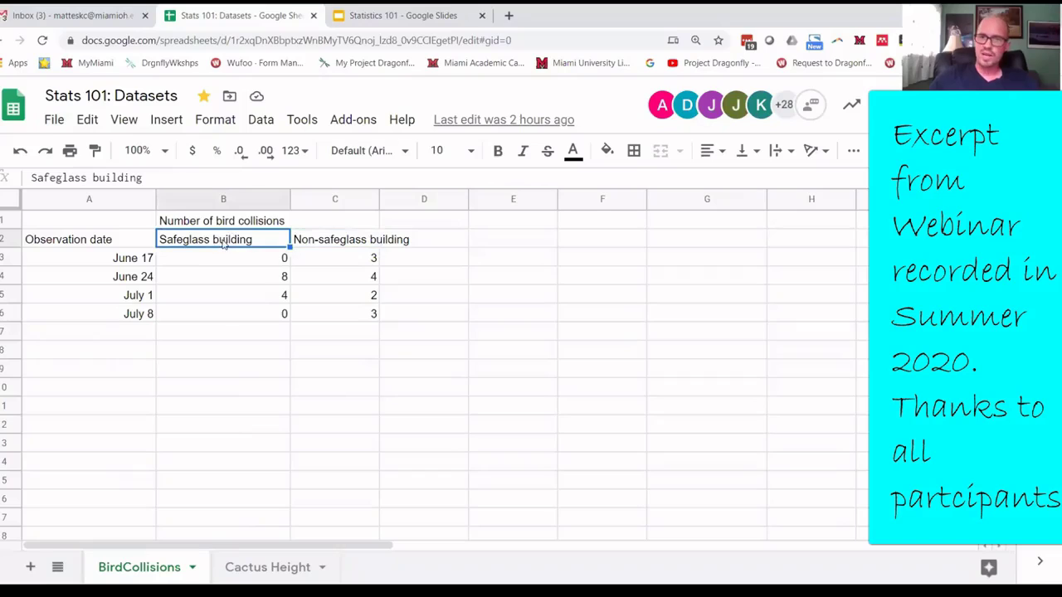
left_click(223, 224)
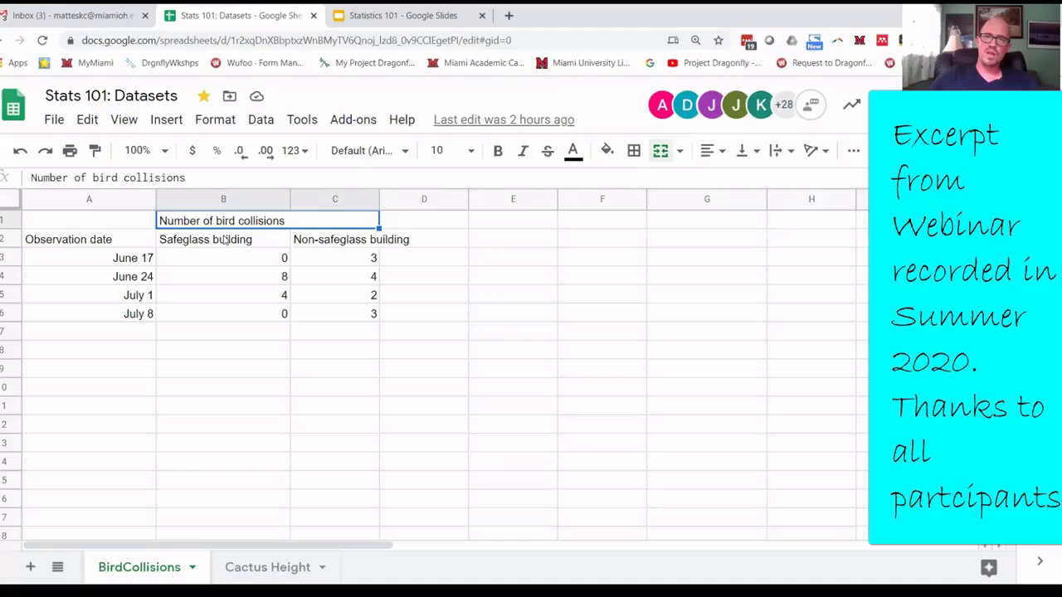
left_click(106, 241)
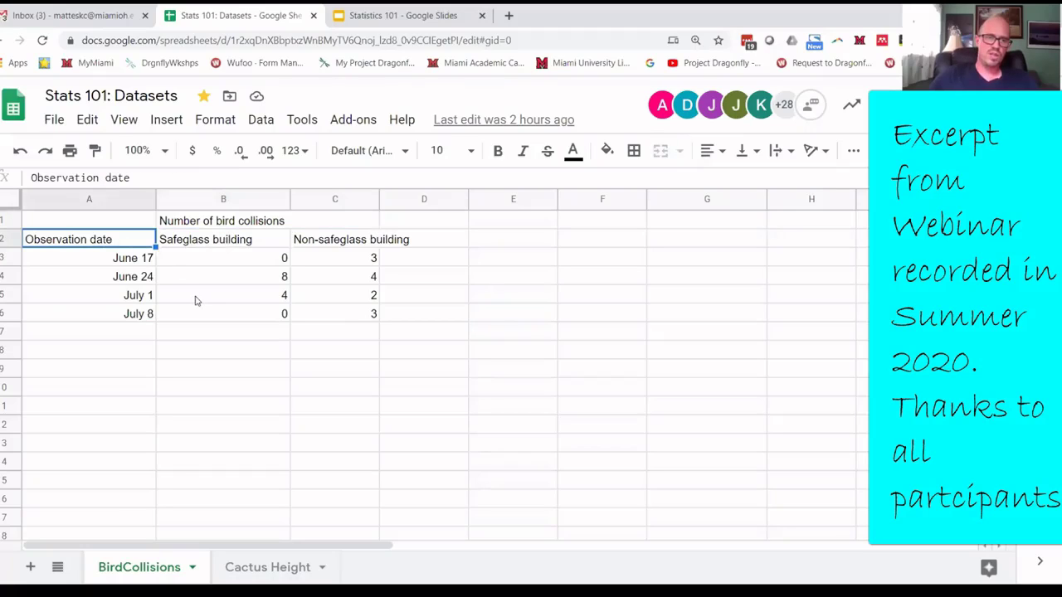
left_click(199, 247)
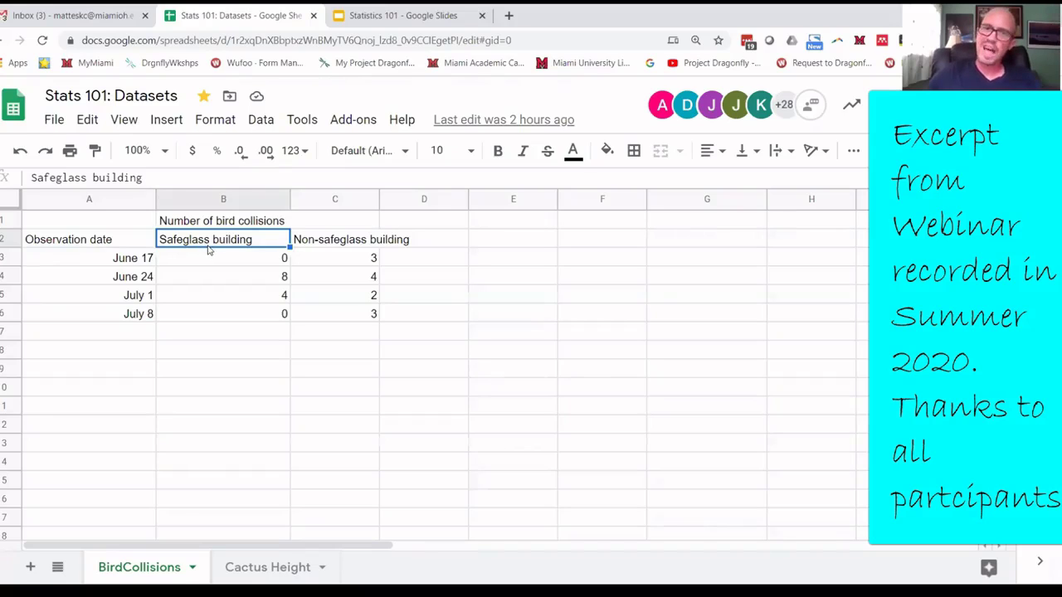
left_click(337, 243)
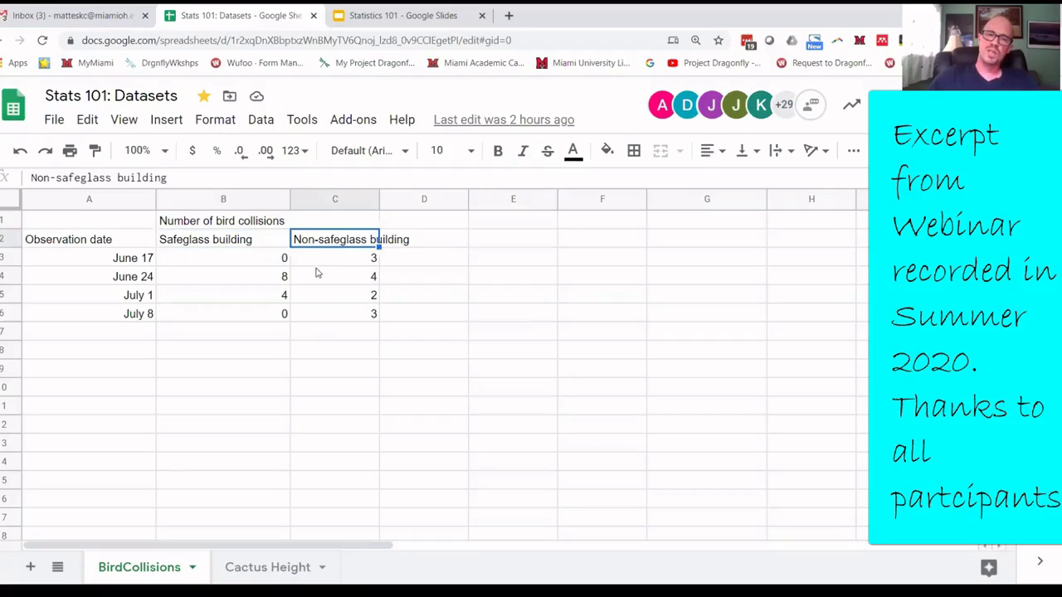
left_click(236, 241)
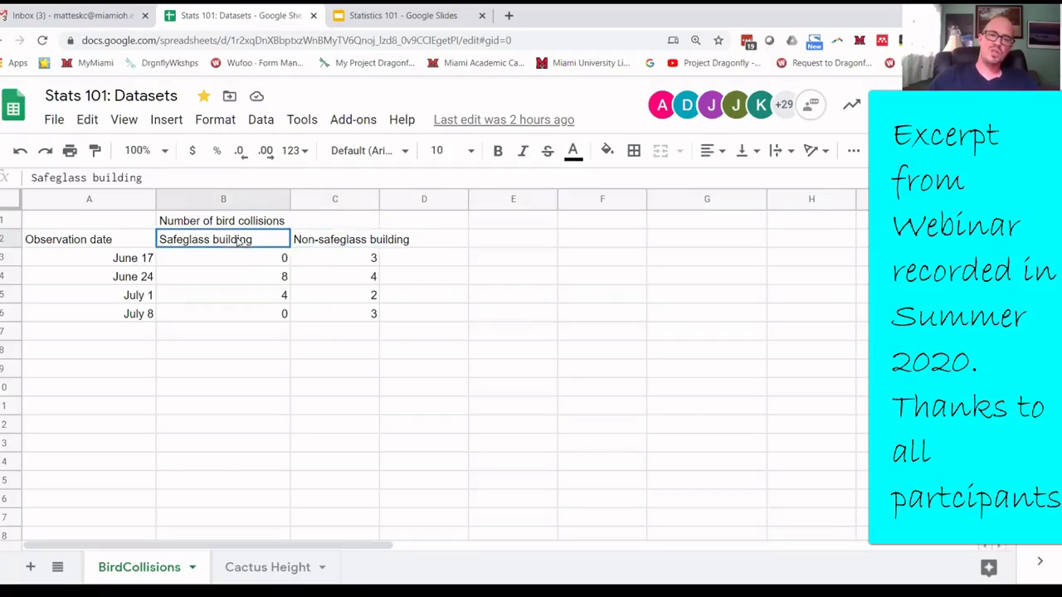
left_click(320, 246)
left_click(265, 243)
left_click(315, 244)
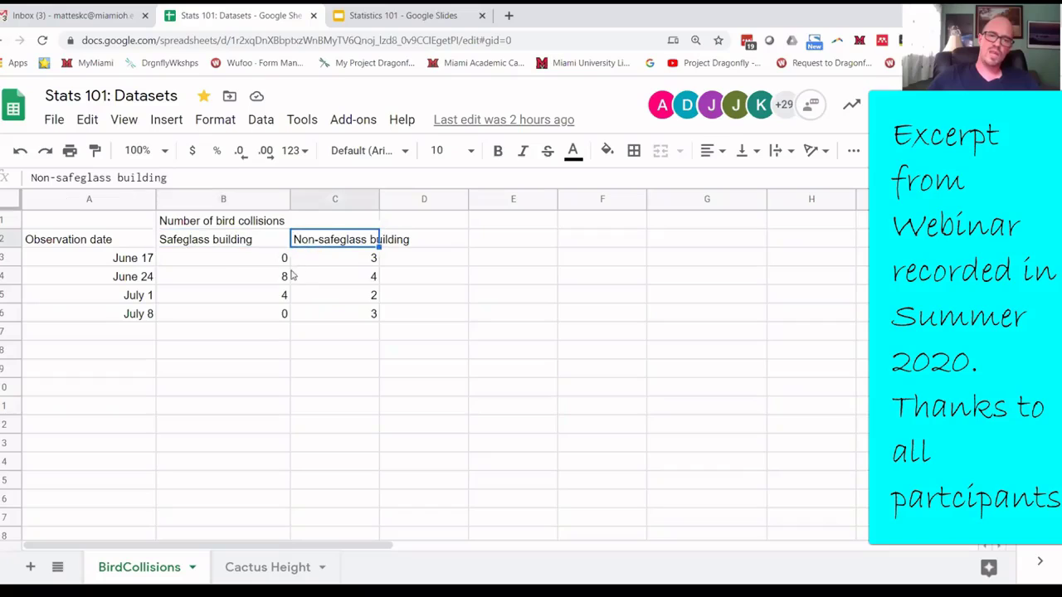
left_click_drag(135, 261, 158, 323)
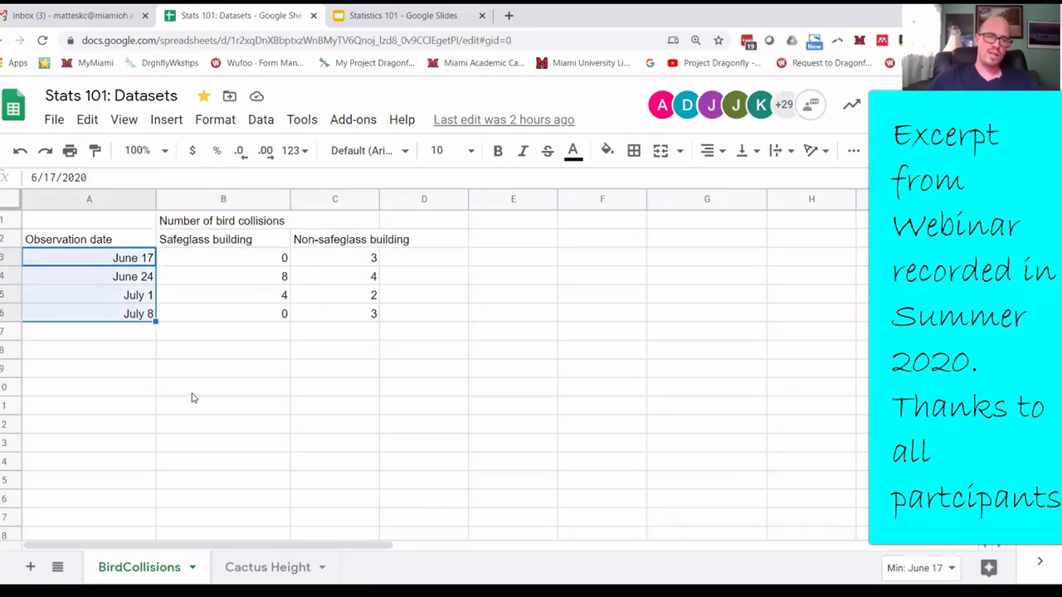
left_click(260, 263)
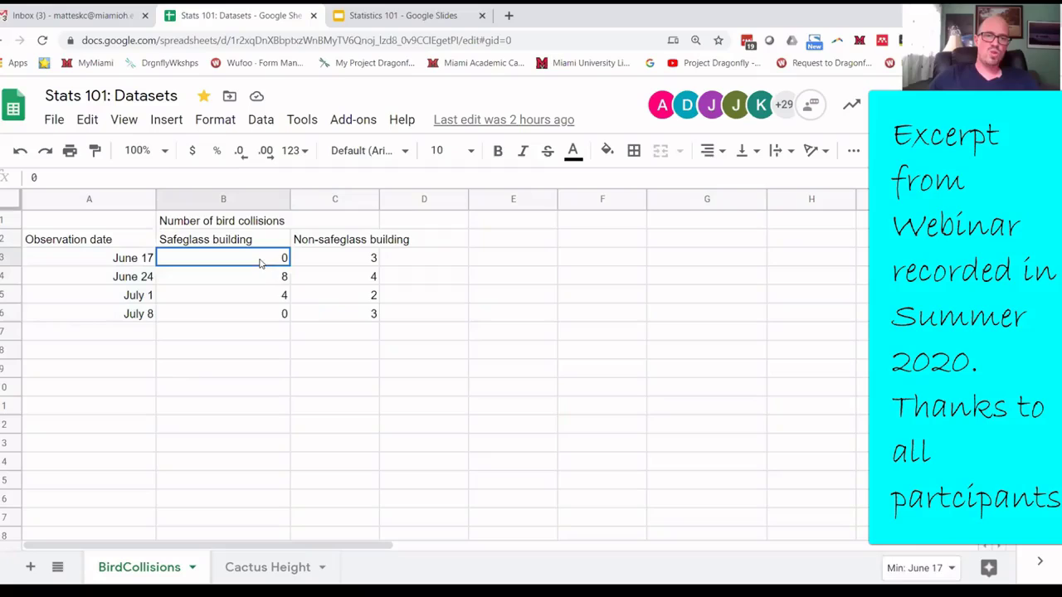
left_click(258, 285)
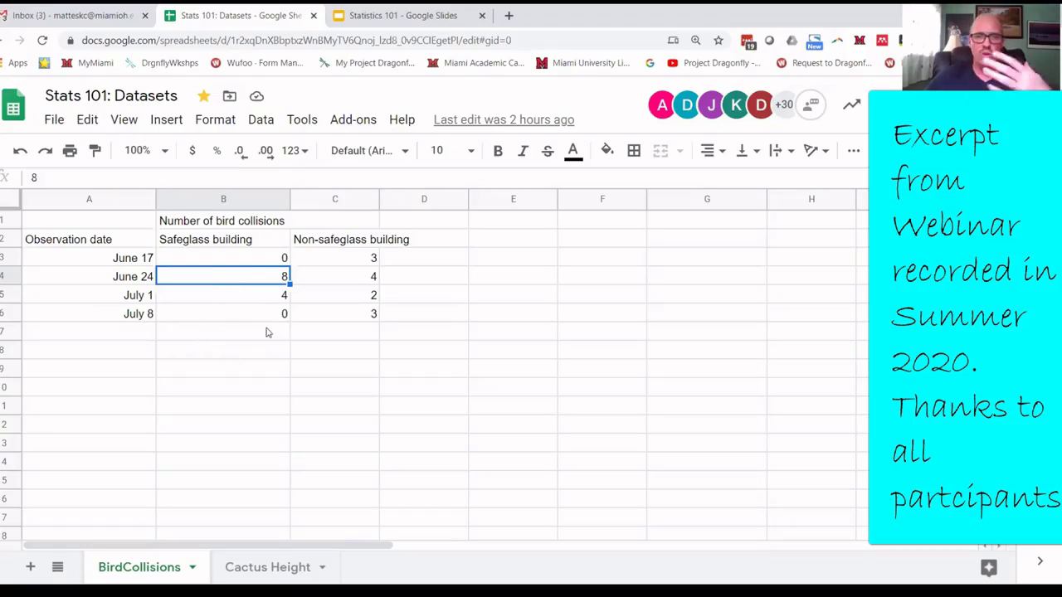
- Enter the row labels SUM, AVERAGE, MINIMUM and MAXIMUM into cells A7 through A10
left_click(73, 332)
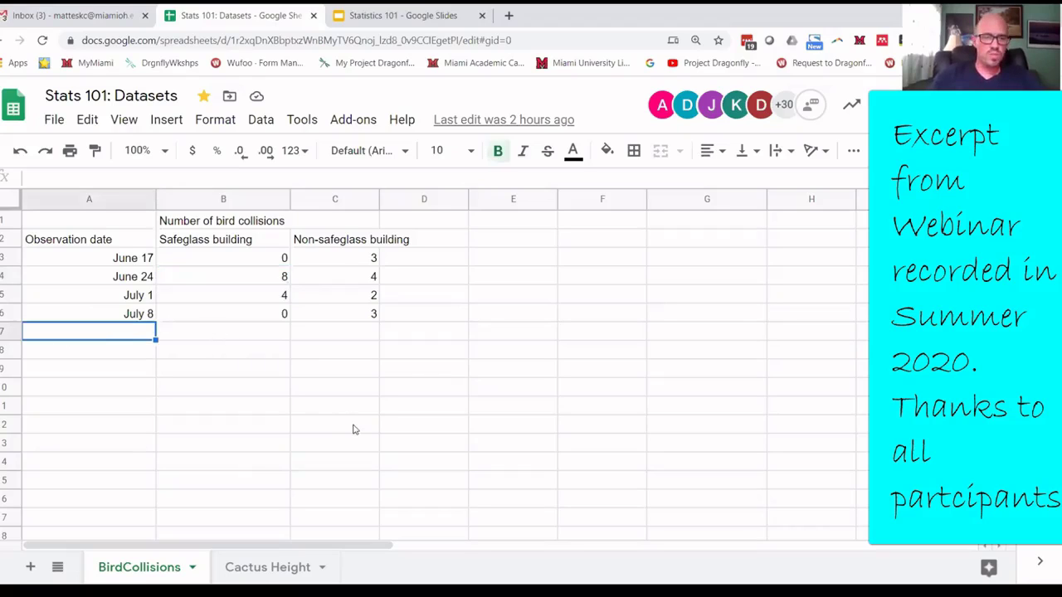
type("SUM")
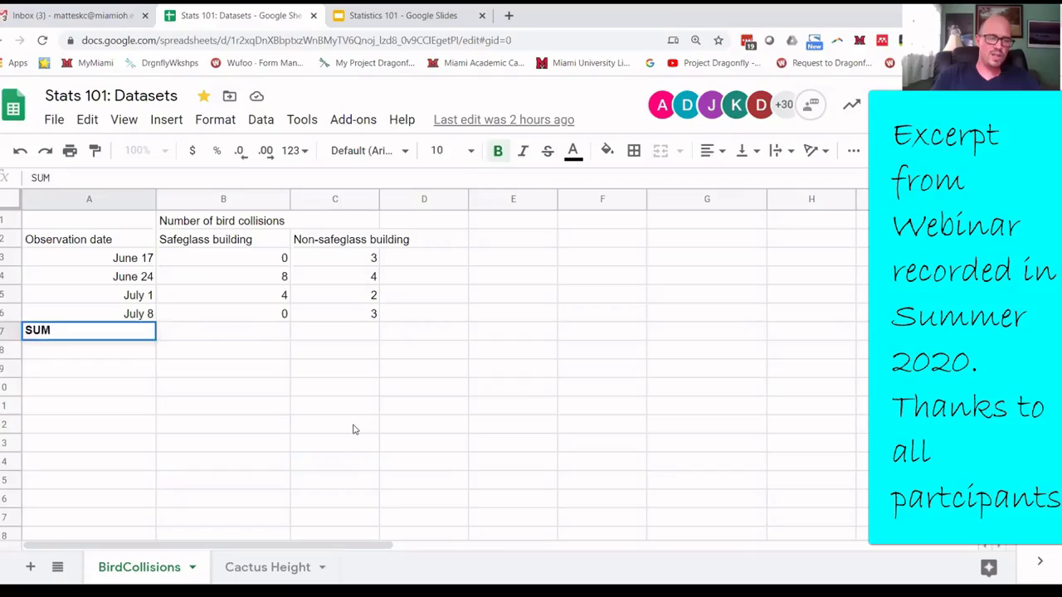
key("Return")
type("AE")
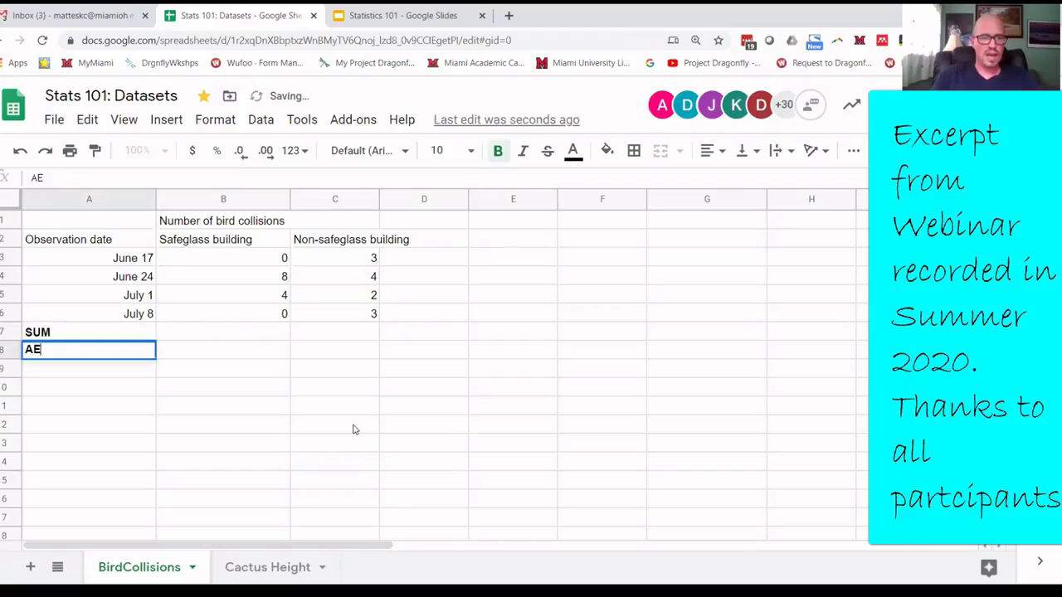
key("BackSpace")
type("VERAGE")
key("Return")
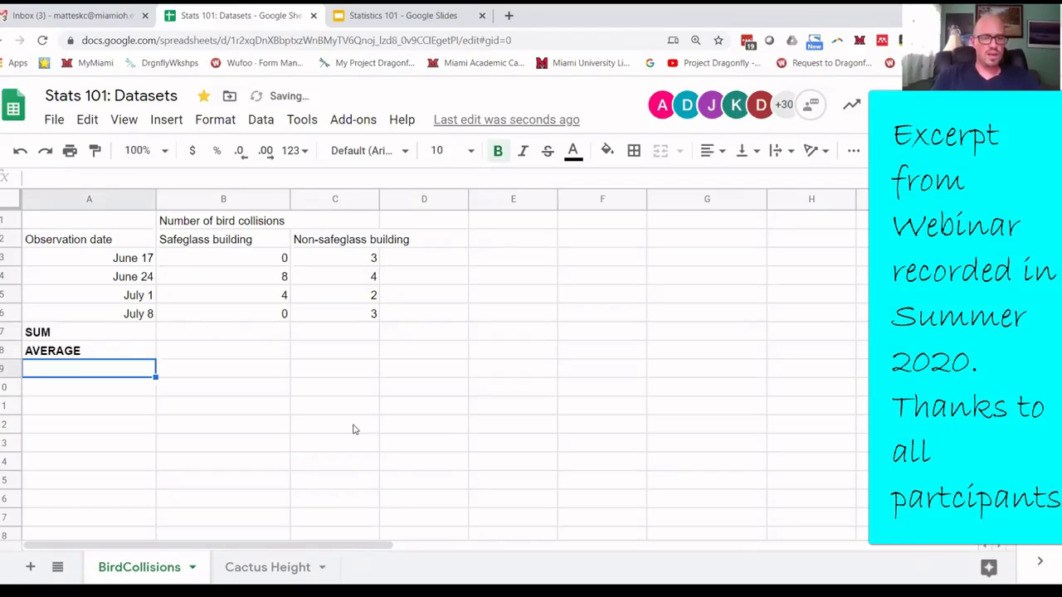
type("MINIMUM")
key("Return")
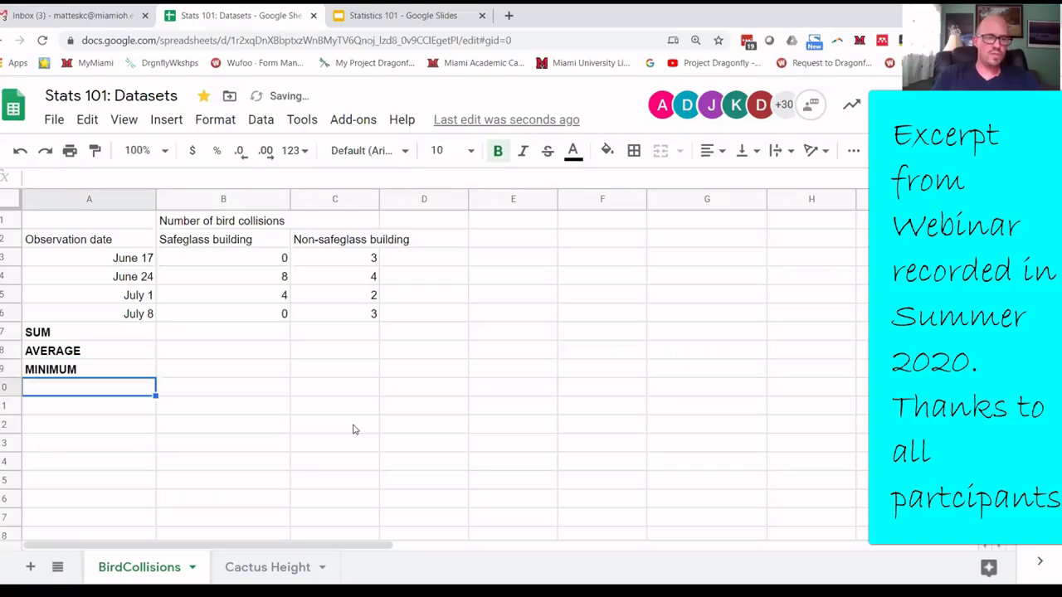
type("MAXIMUM")
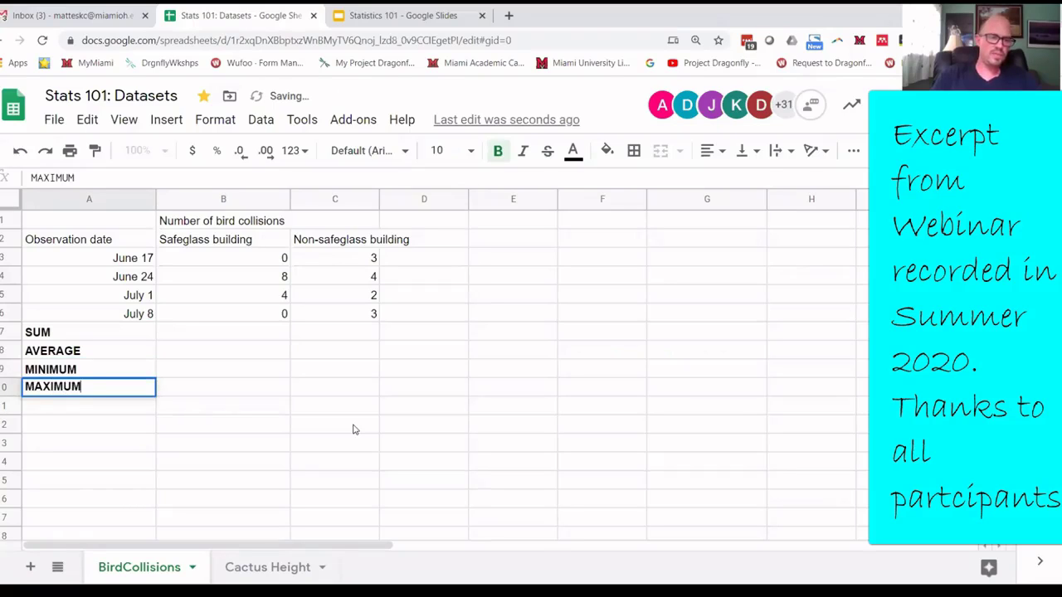
- Total the safeglass values in B7 with a SUM formula over B3:B6
left_click(267, 333)
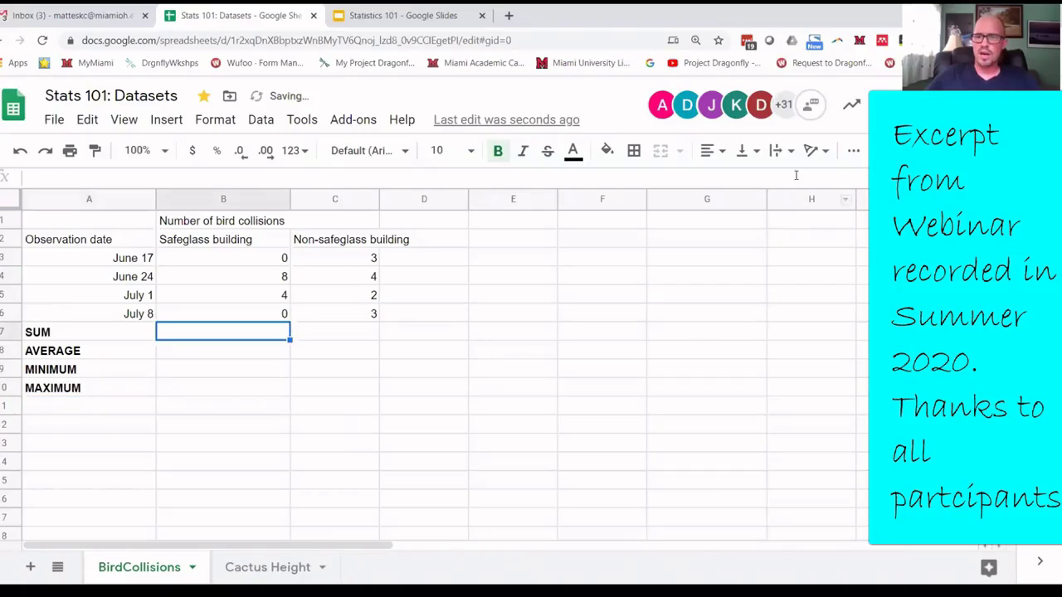
left_click(853, 154)
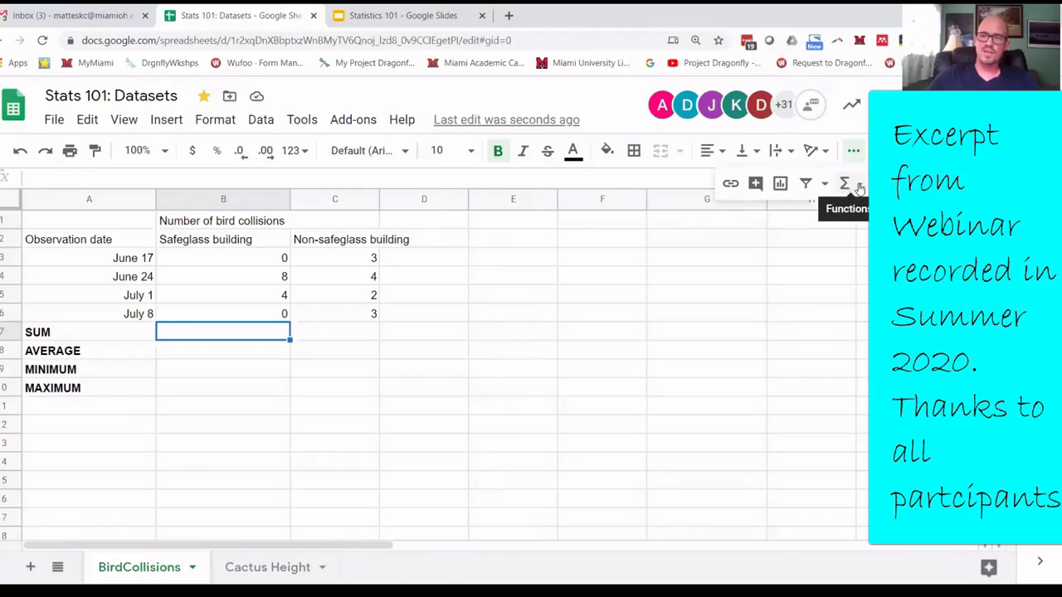
left_click(858, 186)
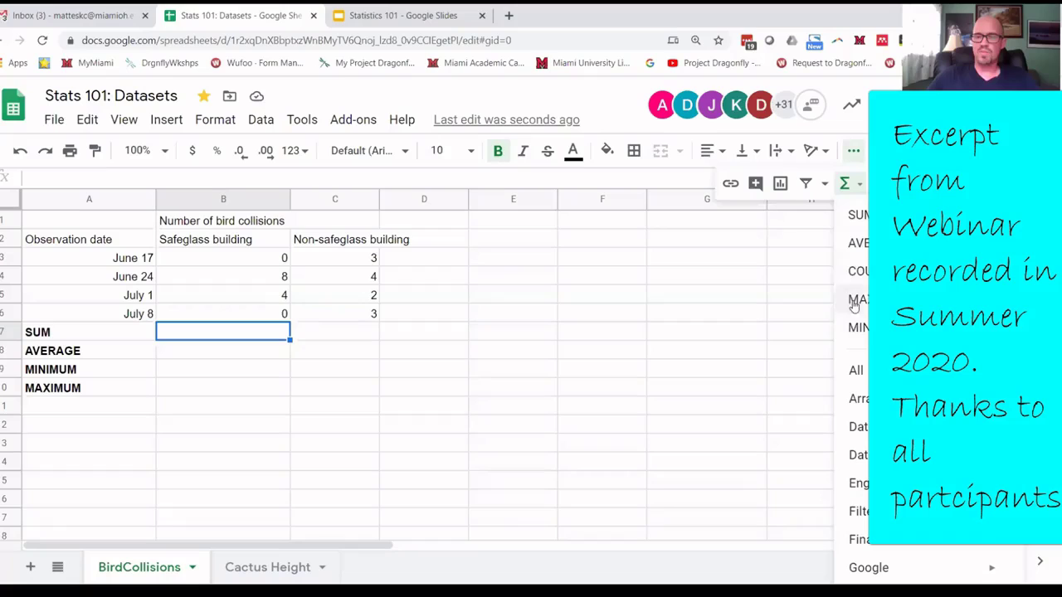
left_click(859, 217)
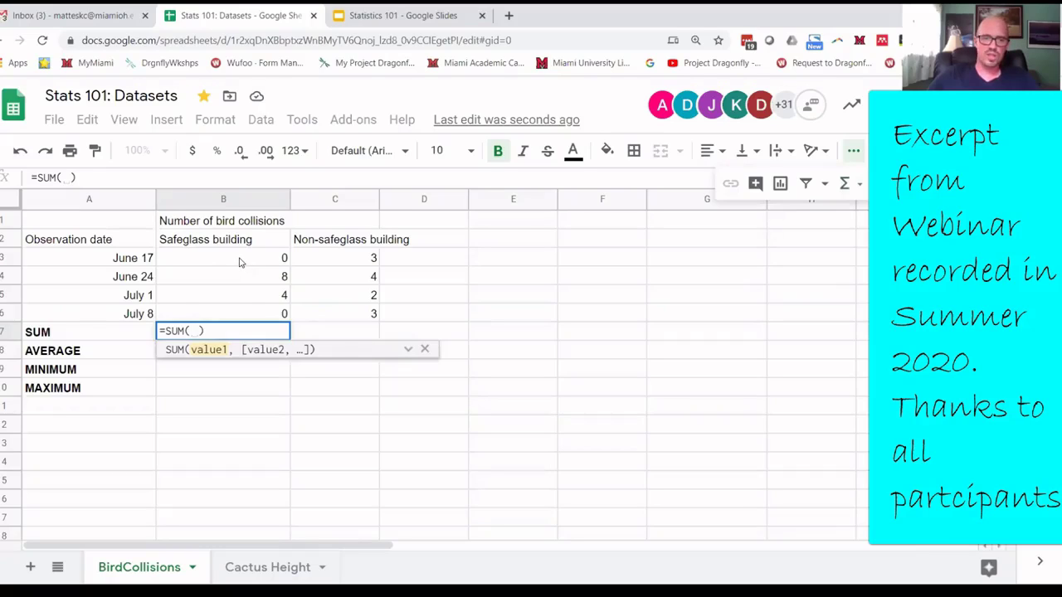
left_click_drag(239, 262, 247, 311)
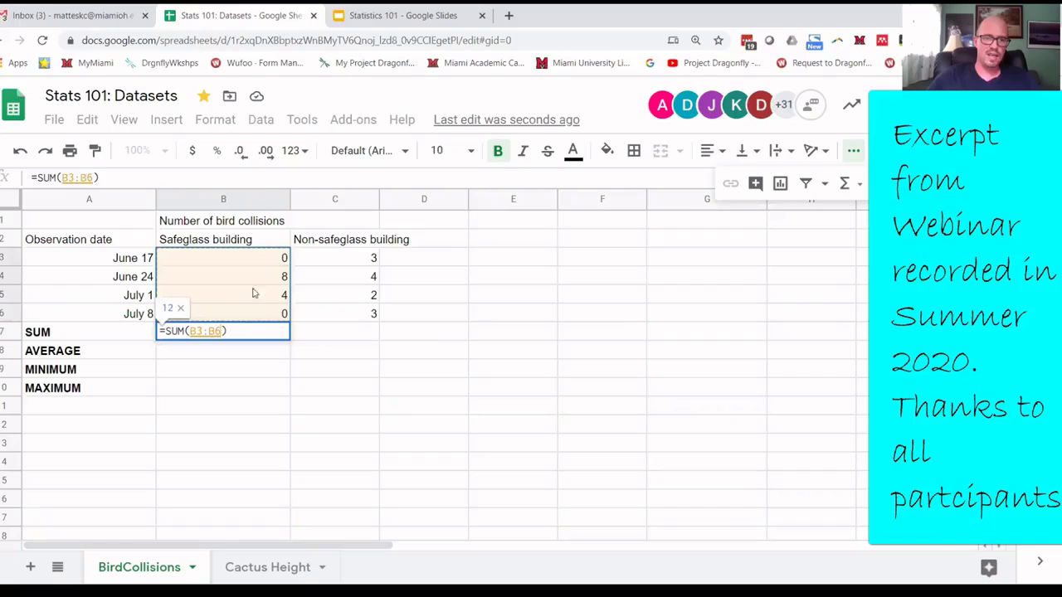
key("Return")
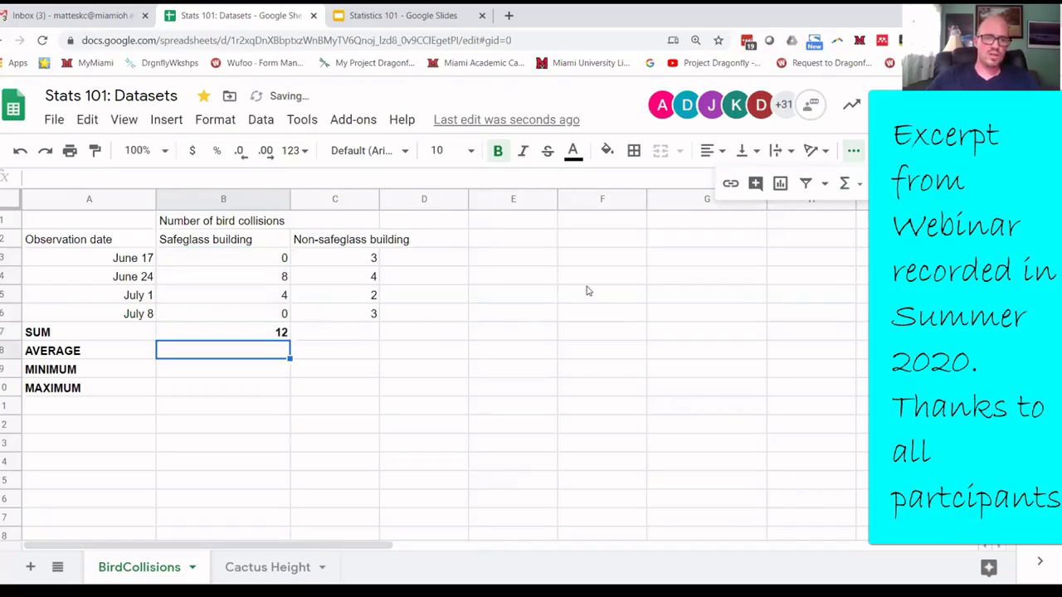
- Copy the SUM formula across to C7 so both columns show 12
left_click(255, 334)
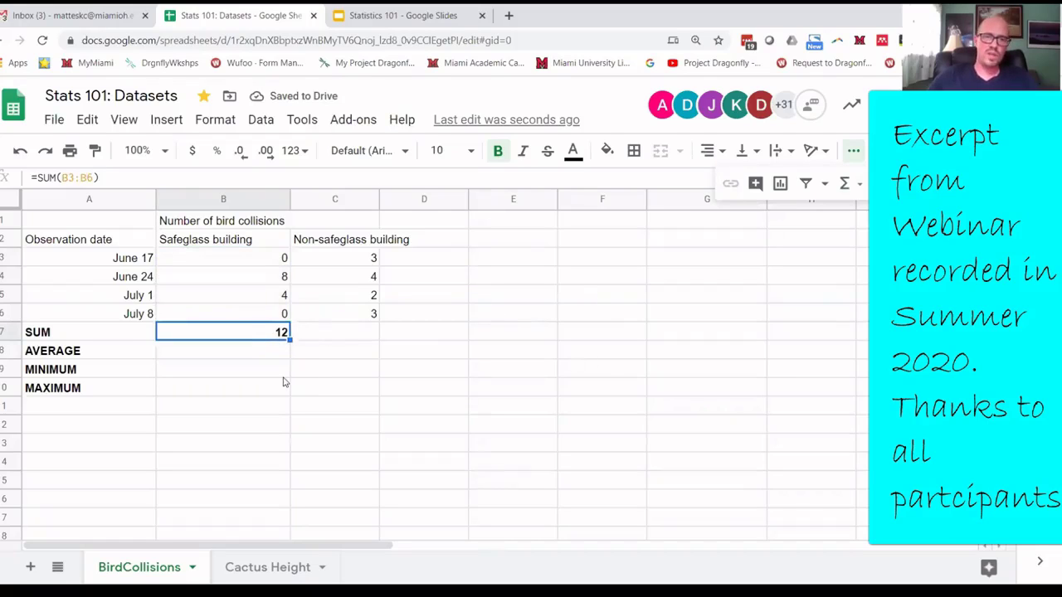
left_click(323, 335)
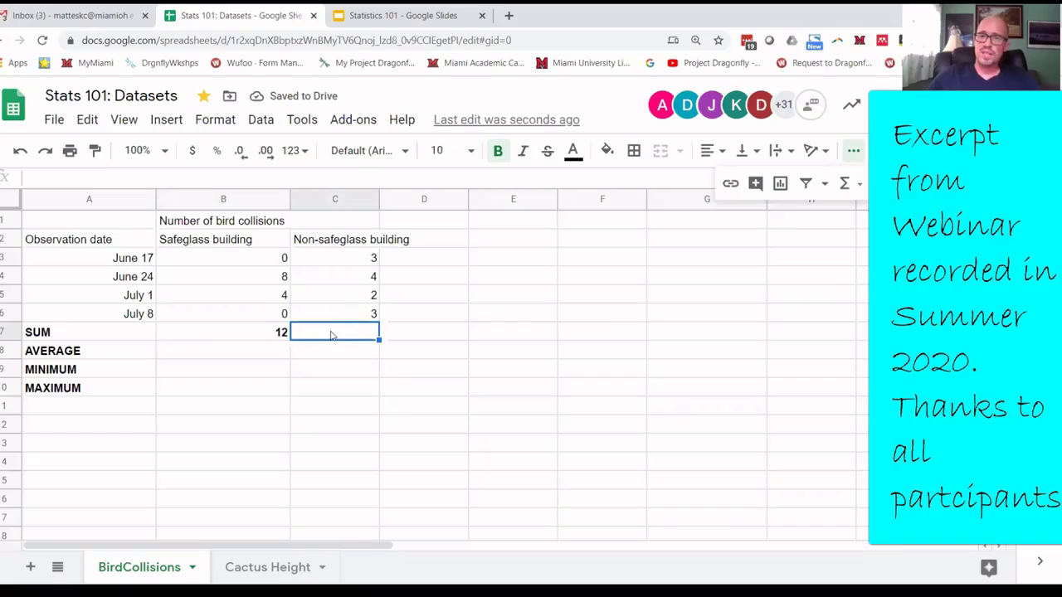
left_click(286, 336)
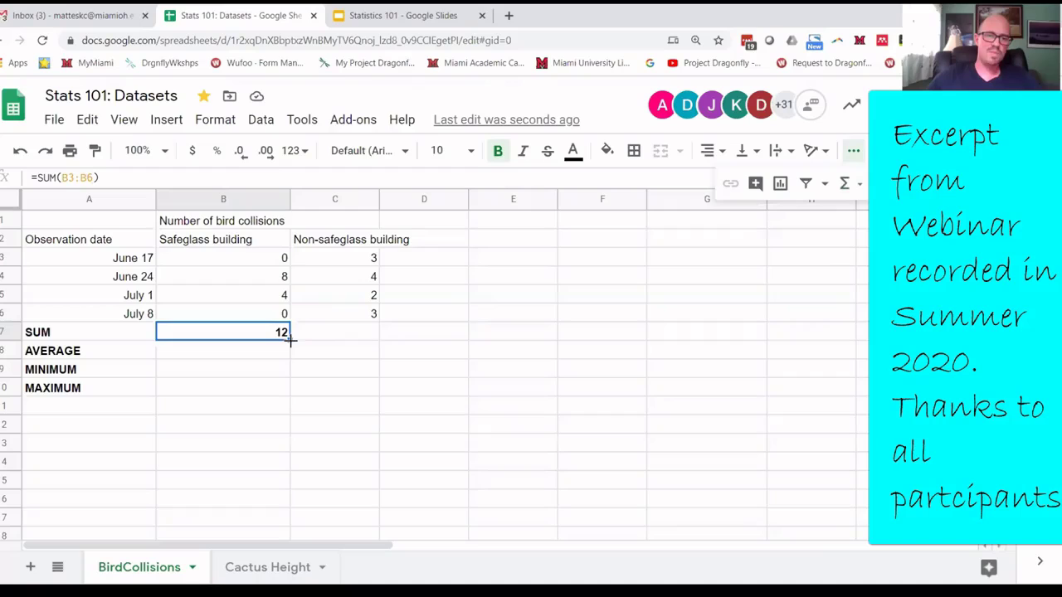
left_click_drag(290, 340, 361, 339)
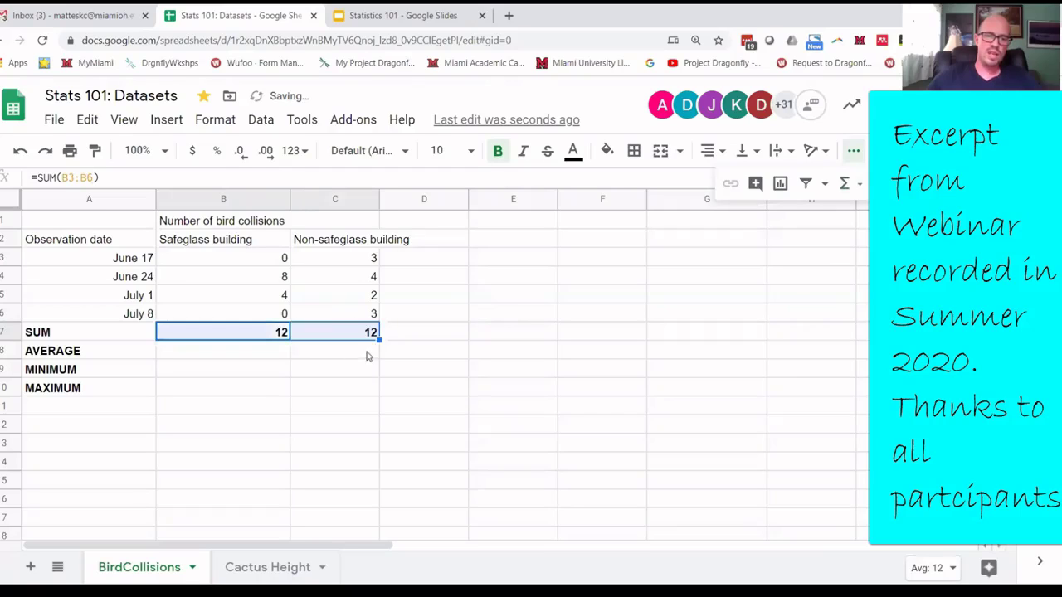
left_click(328, 336)
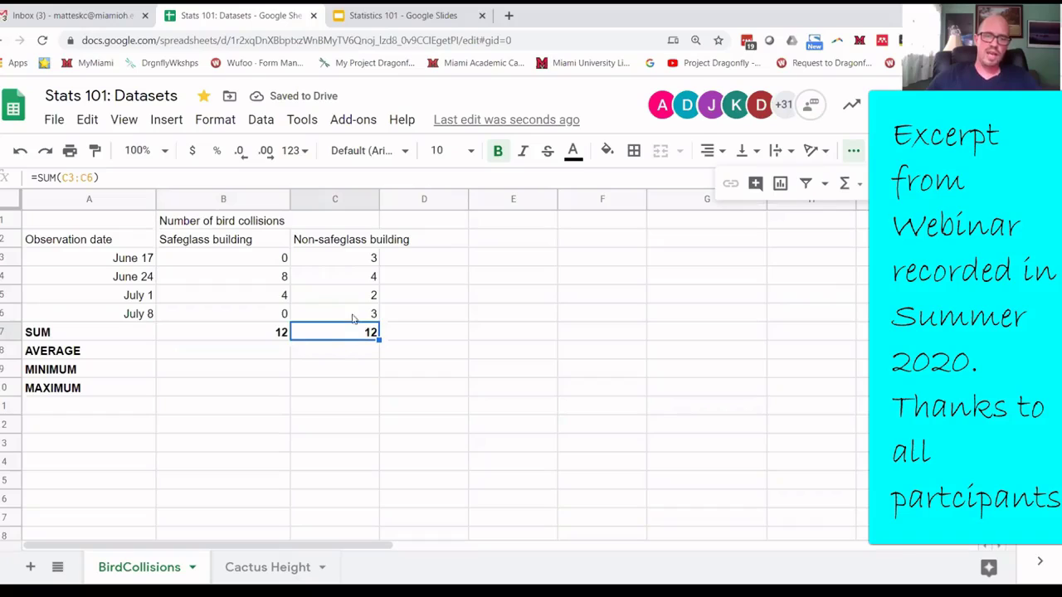
left_click_drag(279, 261, 279, 314)
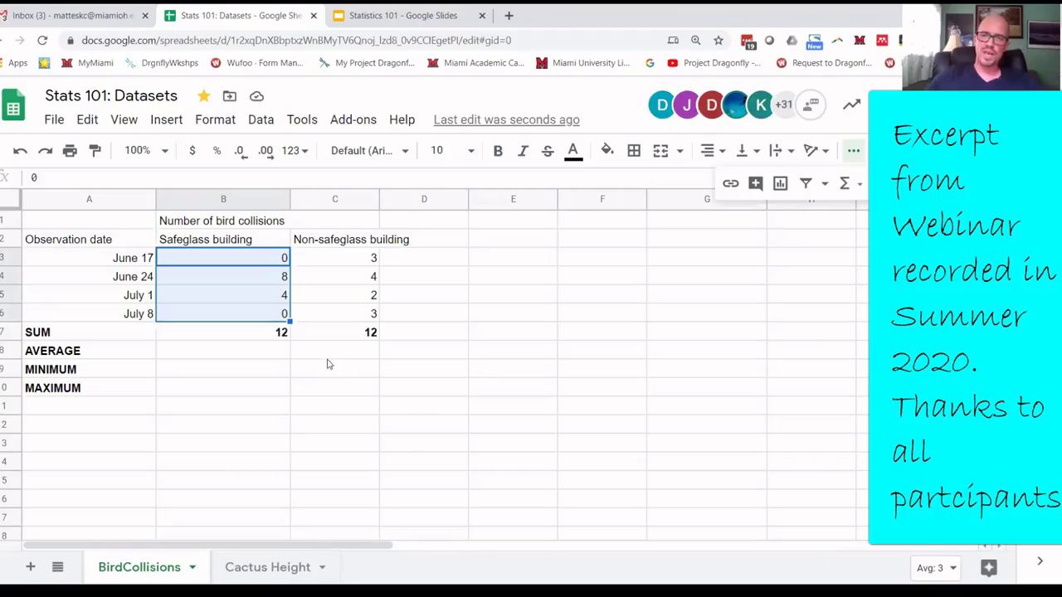
- Enter =AVERAGE(B3:B6) in B8 to average the safeglass collisions
left_click(224, 355)
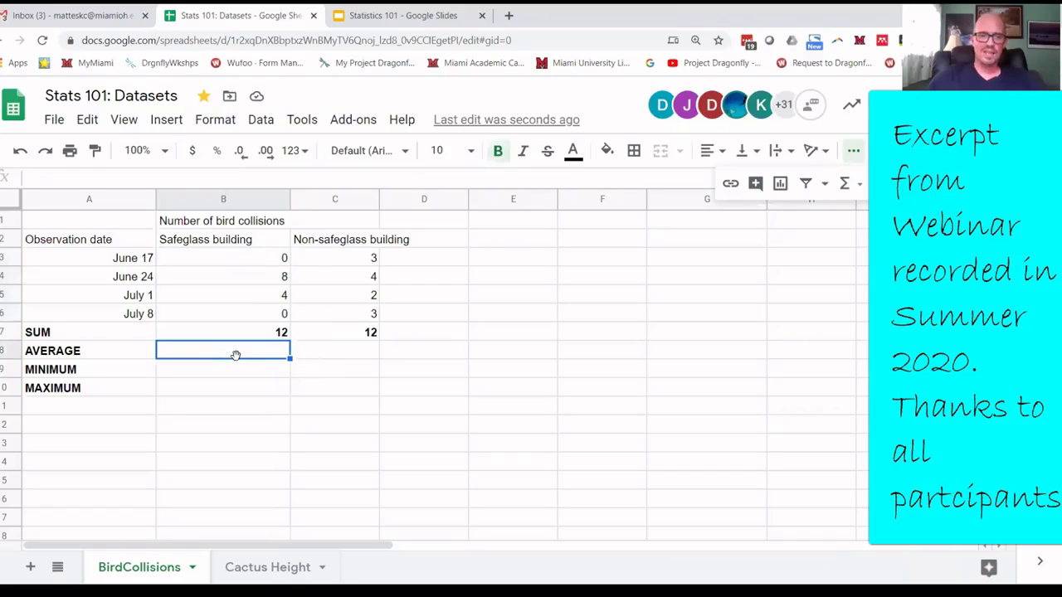
left_click(860, 184)
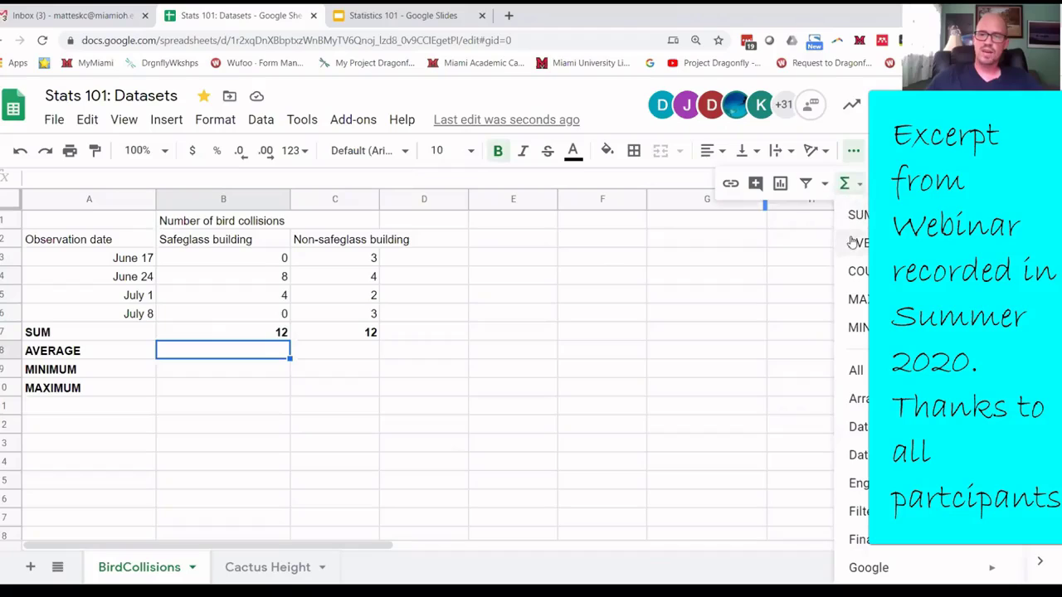
left_click(203, 386)
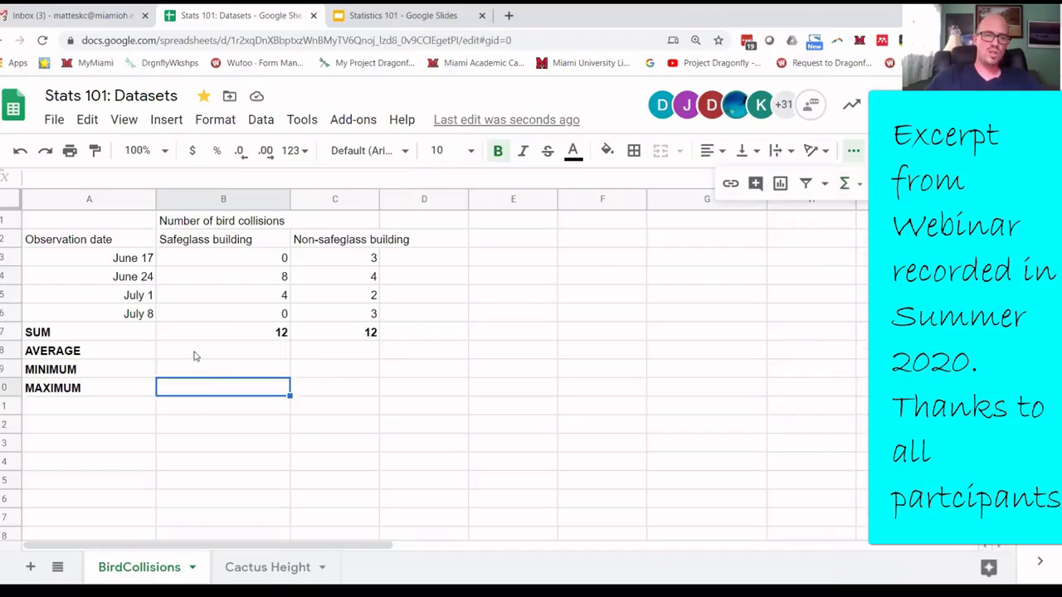
left_click(191, 355)
type("=")
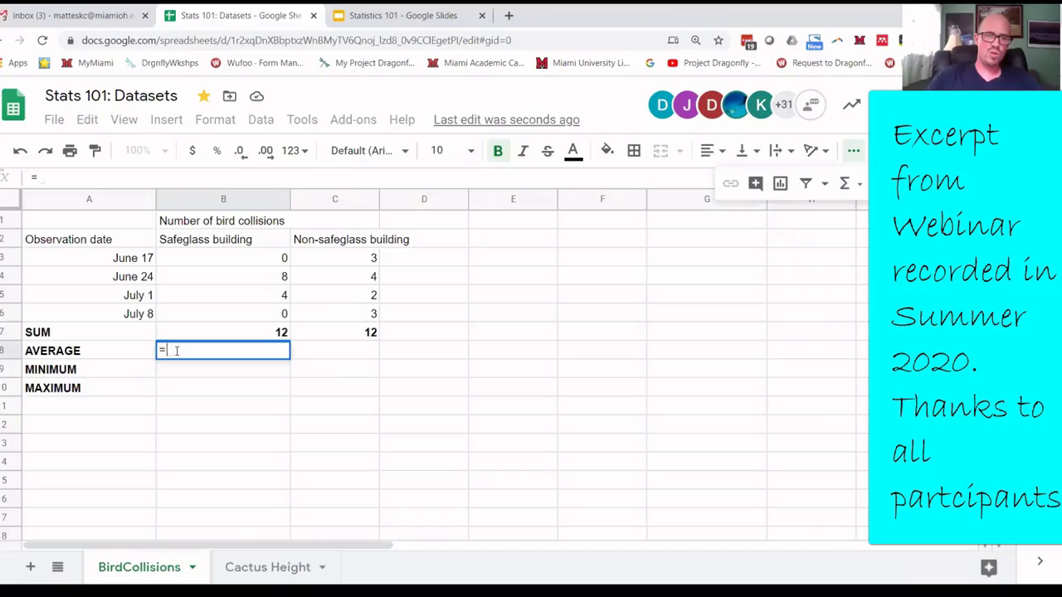
type("a")
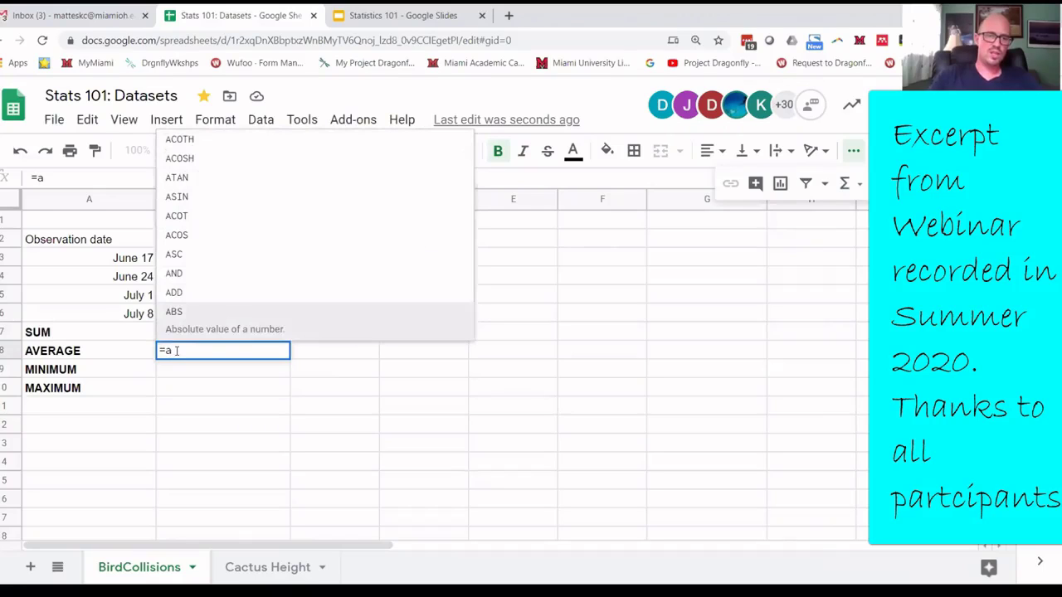
type("ve")
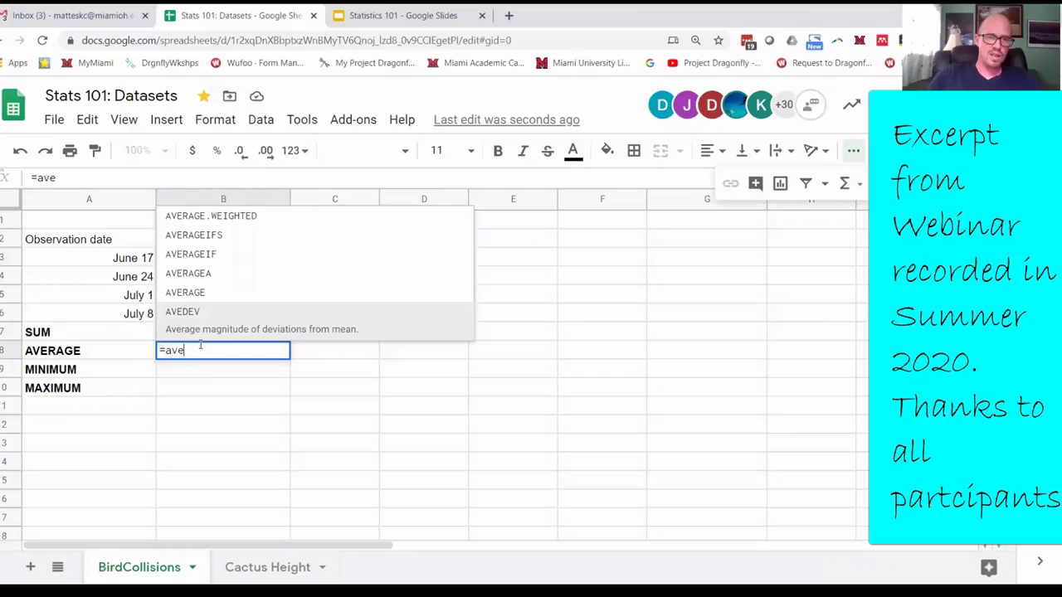
key("BackSpace")
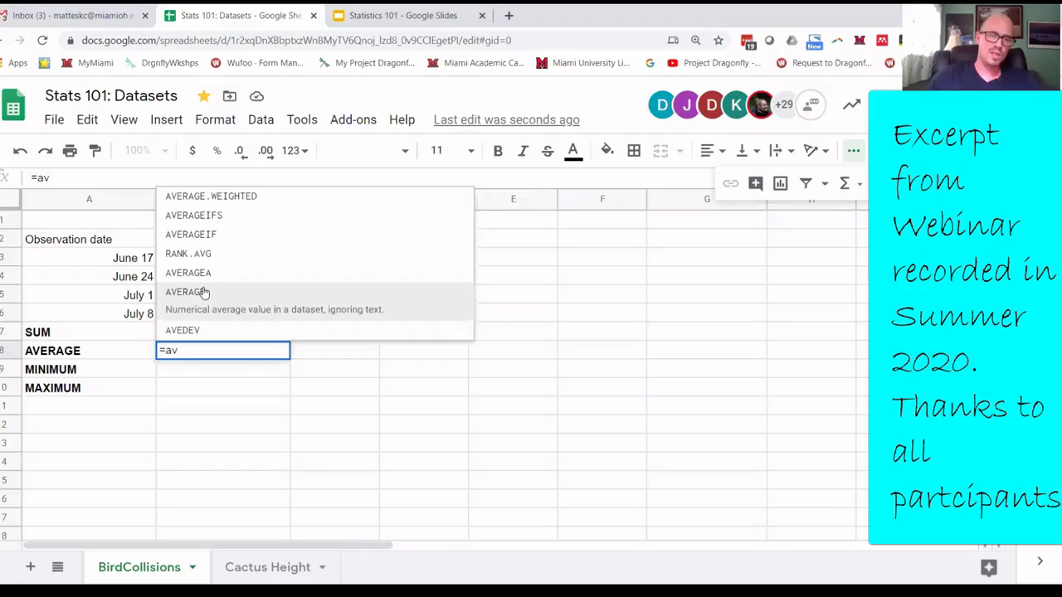
left_click(205, 292)
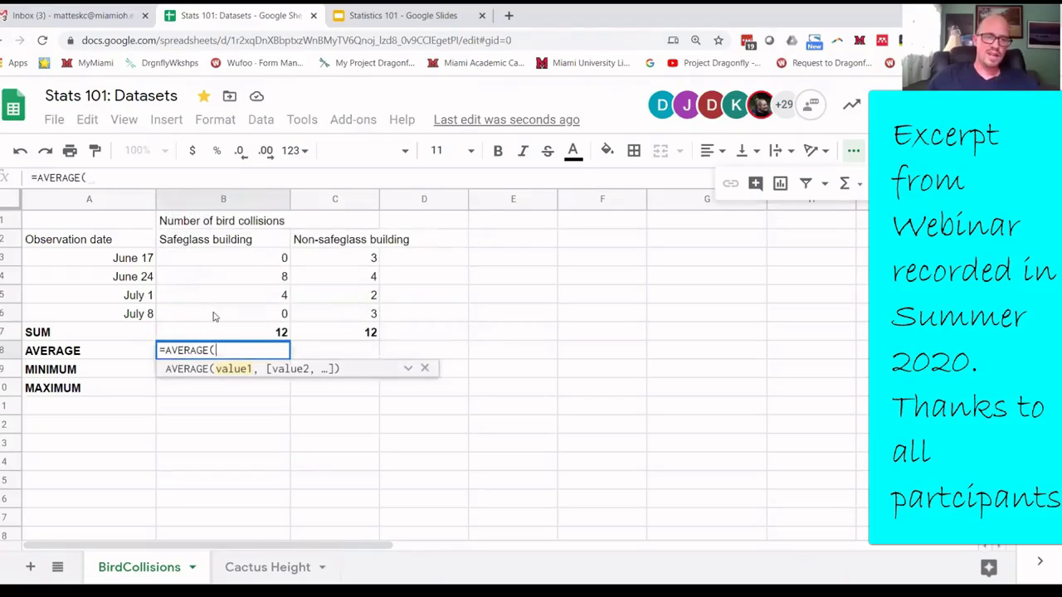
left_click_drag(235, 322, 235, 274)
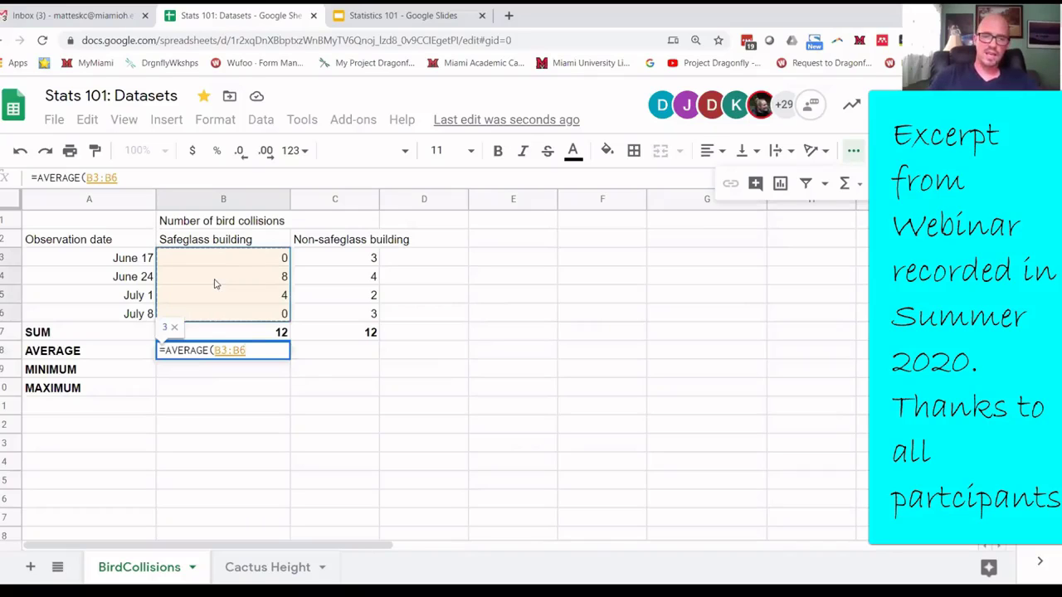
type(")")
key("Return")
- Fill the average formula right into C8, giving 3 for the non-safeglass column
key("Up")
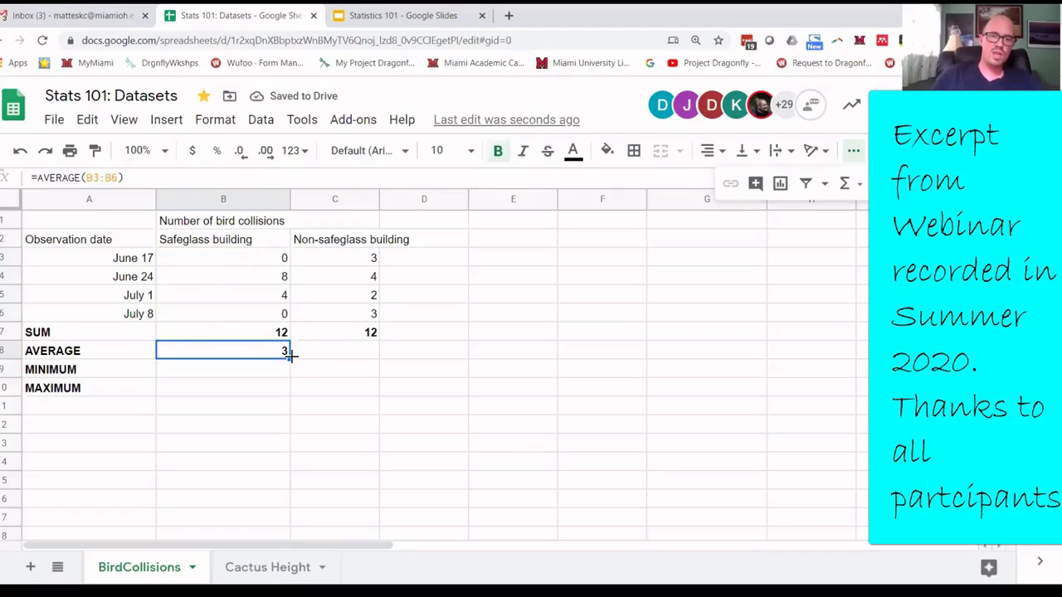
left_click_drag(291, 356, 356, 352)
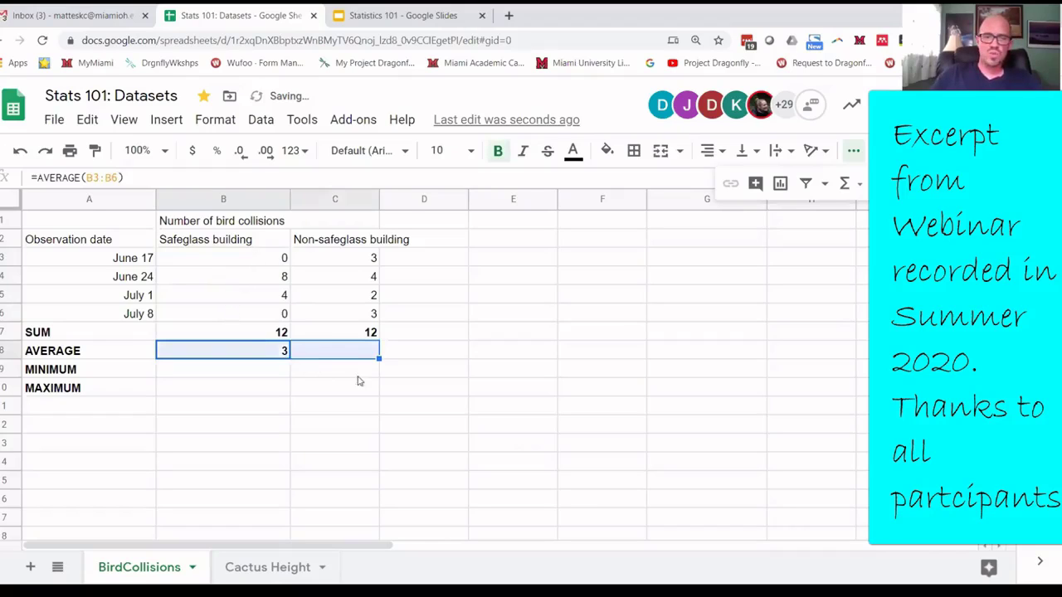
left_click(328, 354)
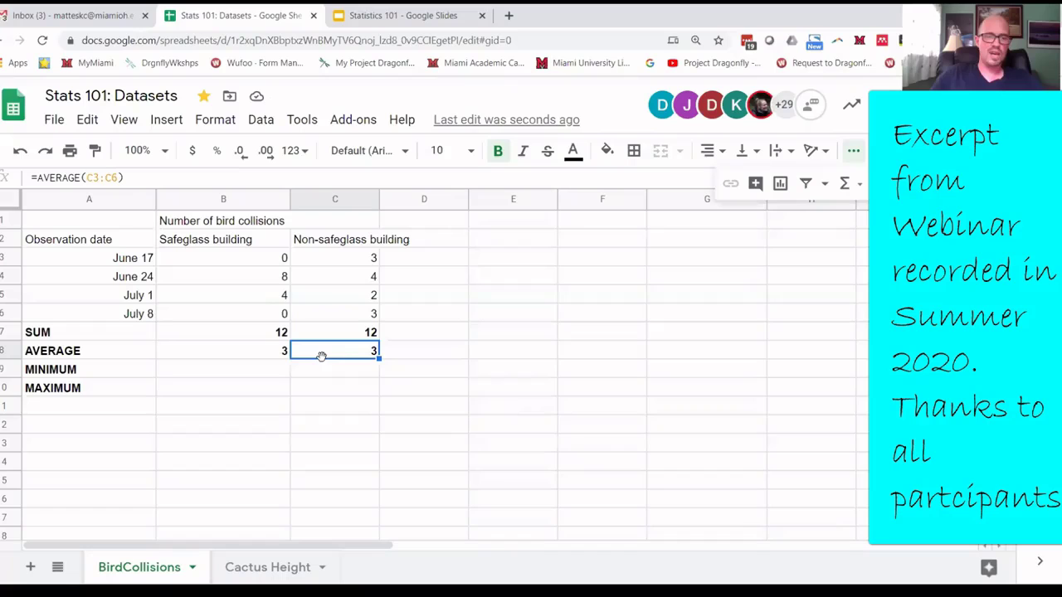
- Enter =MIN(B3:B6) in B9 and copy it to C9, giving minimums of 0 and 2
left_click(239, 370)
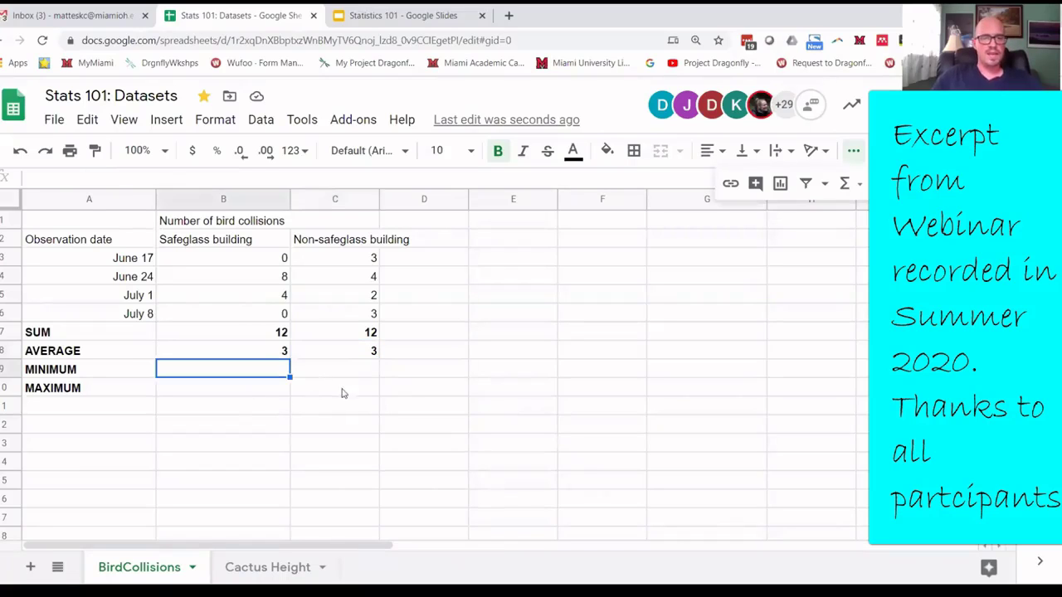
type("=Mim")
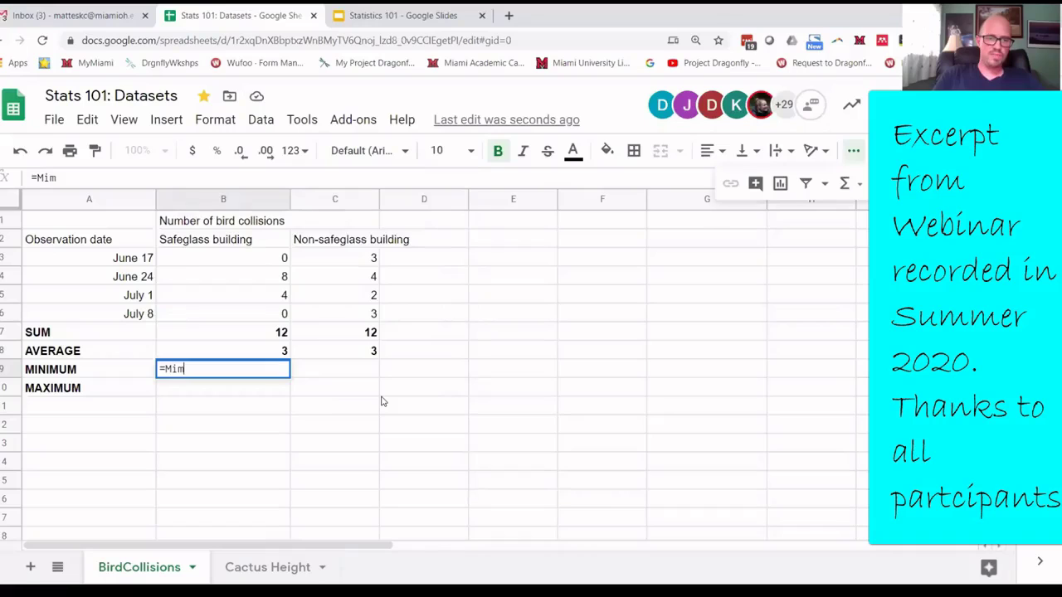
key("BackSpace")
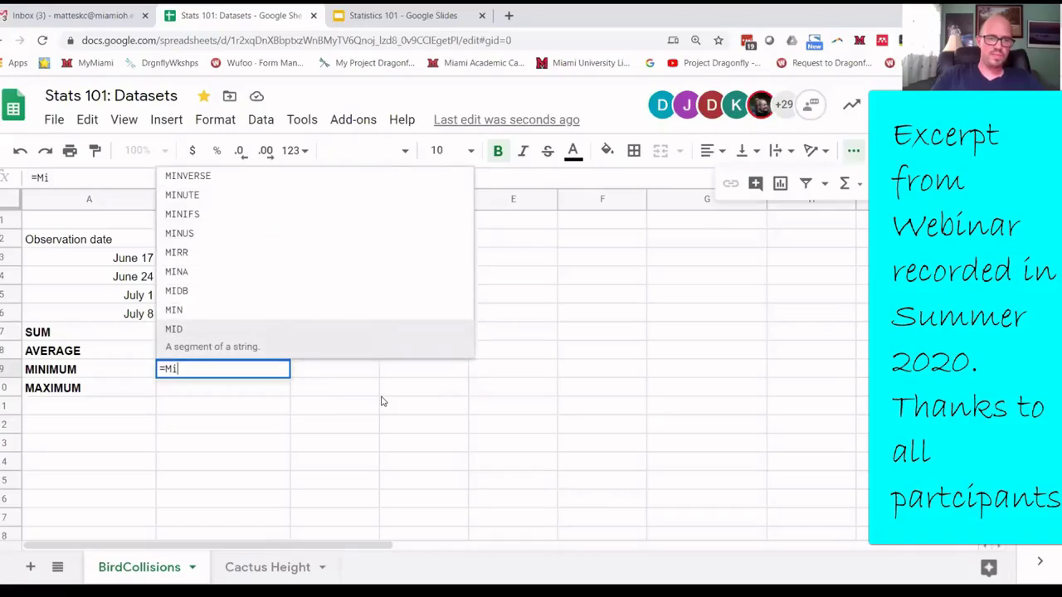
left_click(310, 317)
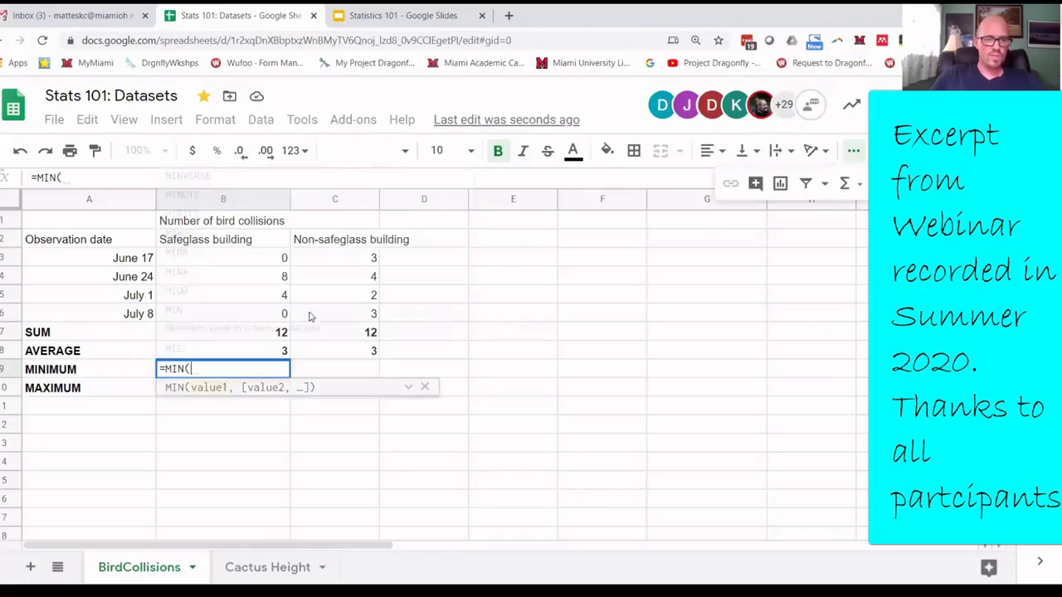
left_click_drag(254, 260, 254, 325)
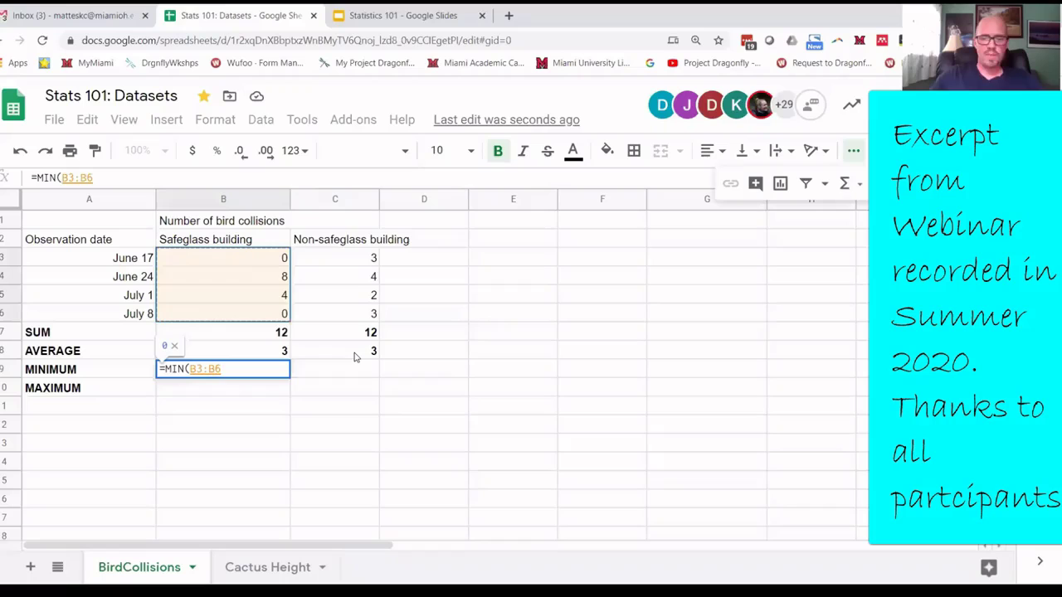
type(")")
key("Return")
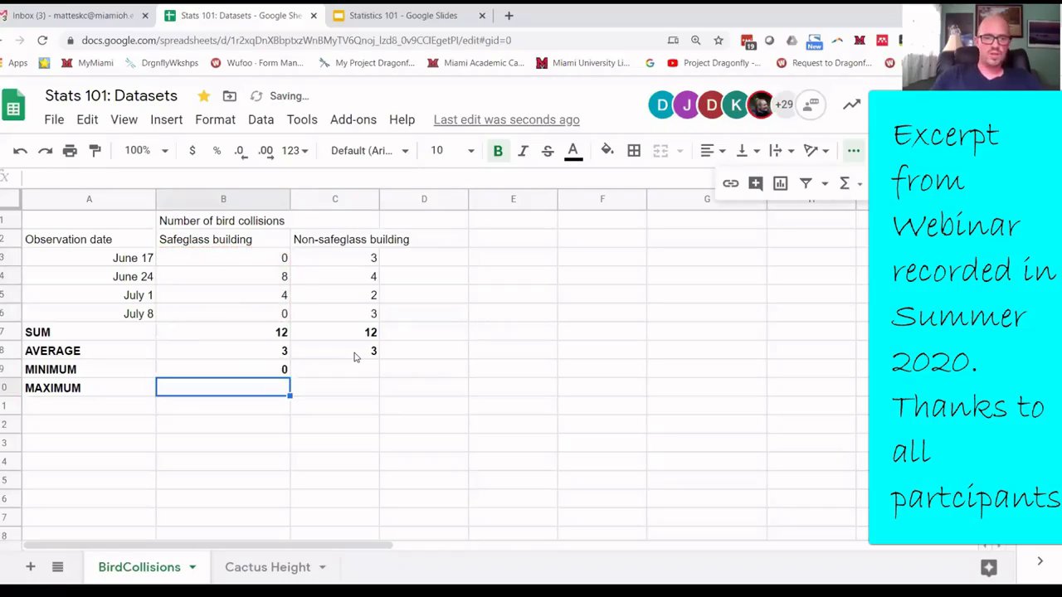
left_click(278, 316)
left_click(272, 373)
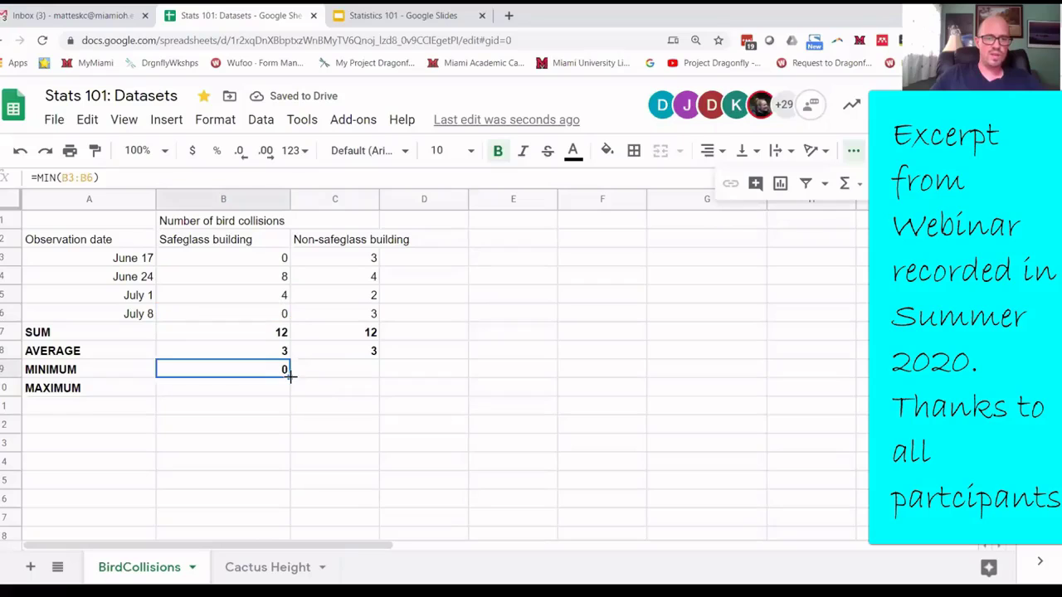
left_click_drag(290, 374, 357, 373)
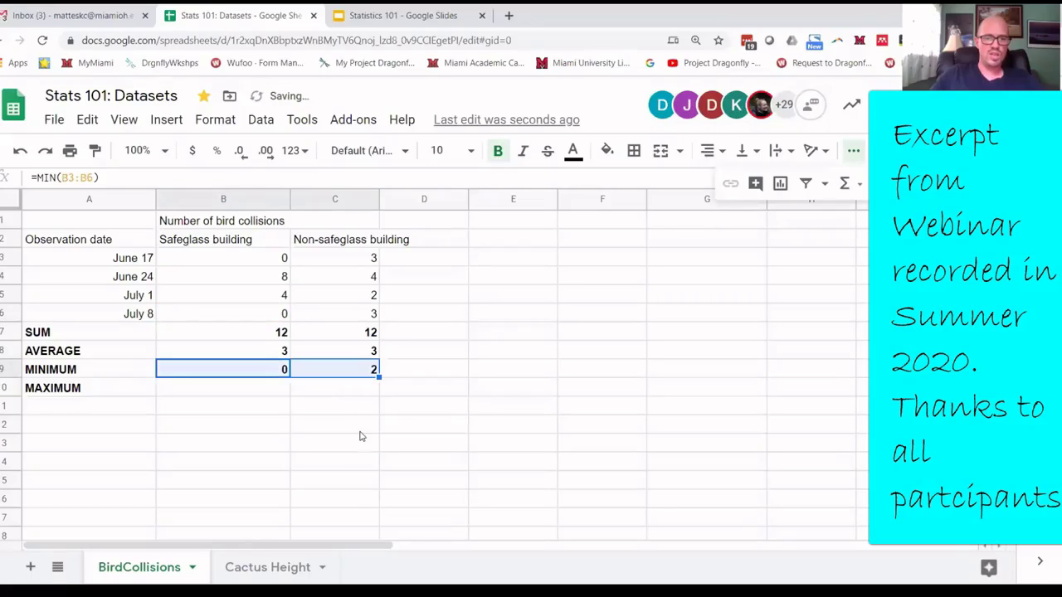
left_click(367, 297)
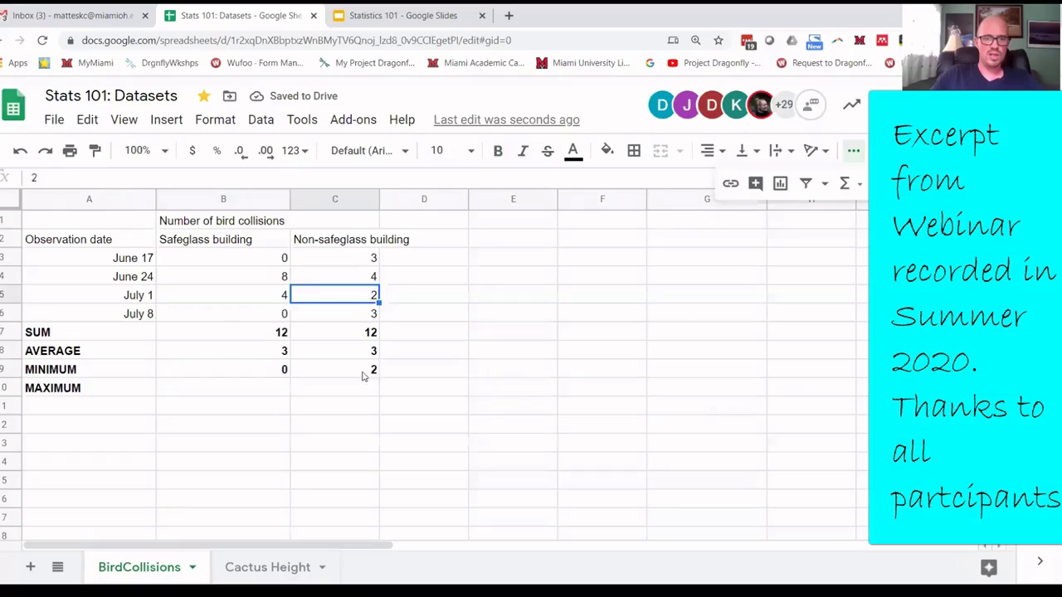
left_click(365, 373)
- Enter =MAX(B3:B6) in B10 and copy it across to C10, giving 8 and 4
left_click(263, 390)
type("=")
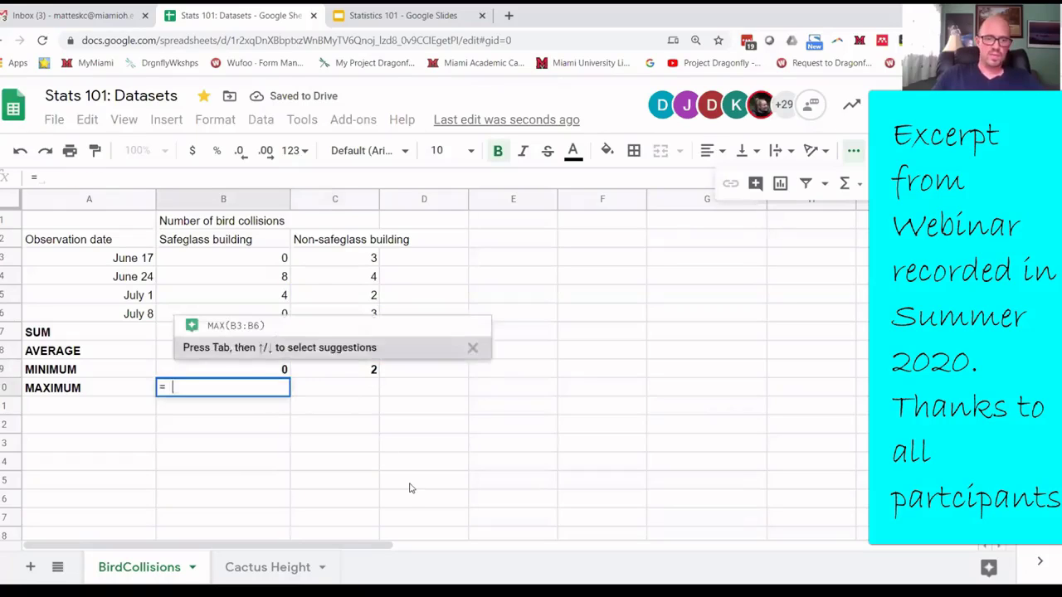
key("BackSpace")
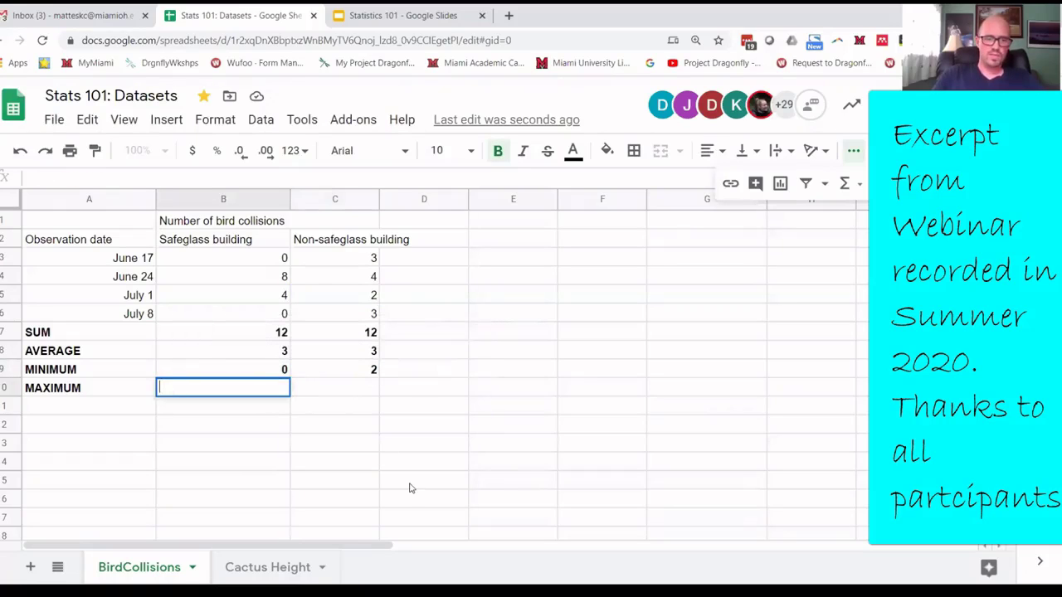
type("=Maxx")
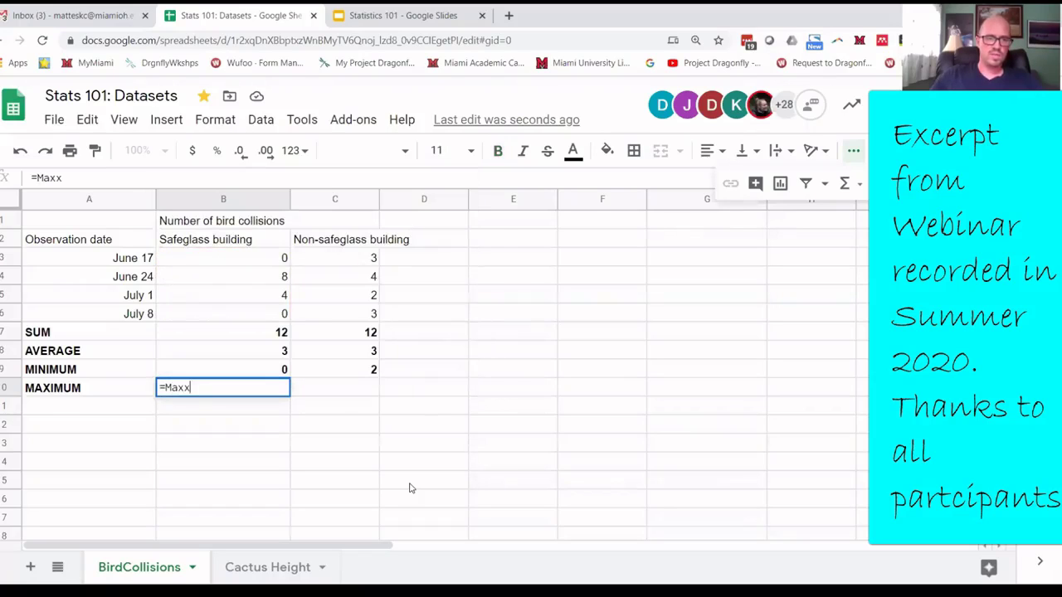
key("BackSpace")
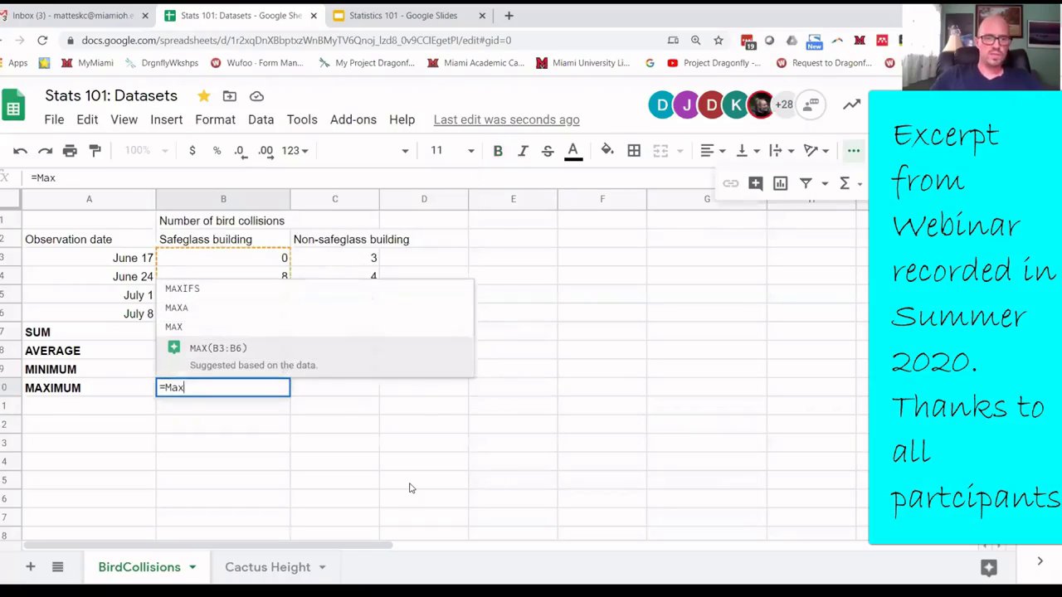
left_click(242, 328)
left_click_drag(238, 265, 232, 315)
key("Return")
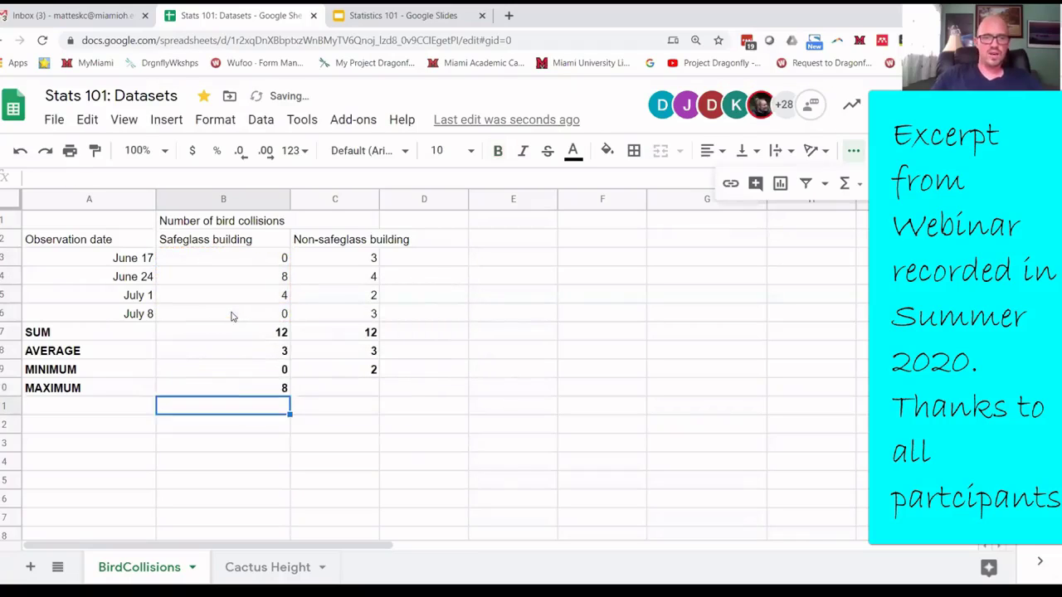
key("Up")
left_click_drag(282, 391, 333, 389)
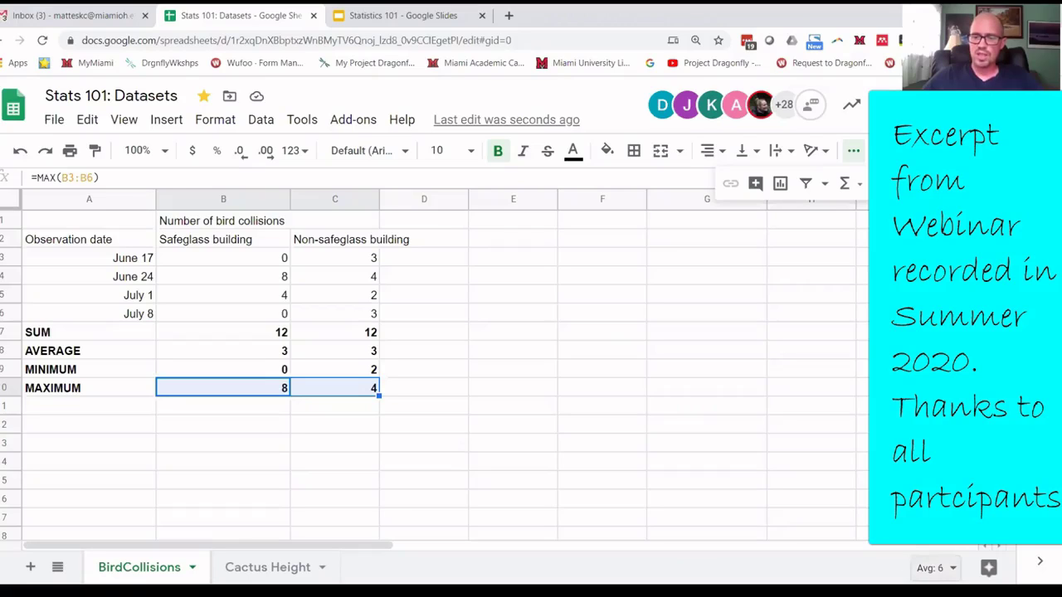
- Select non-safeglass values C3:C6 and switch the status-bar summary to Count, showing 4
left_click(354, 267)
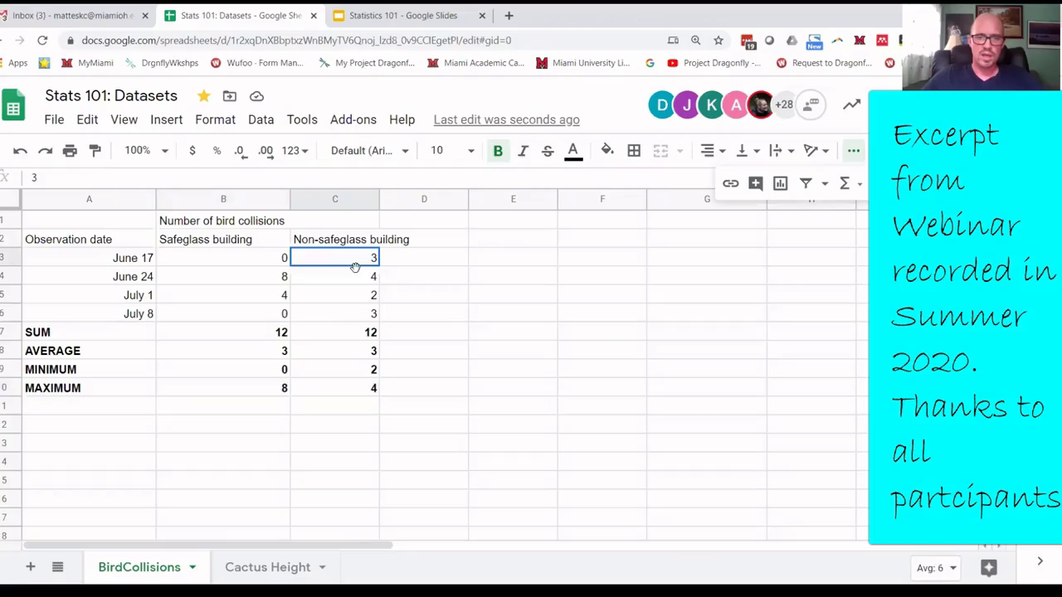
left_click_drag(354, 267, 363, 312)
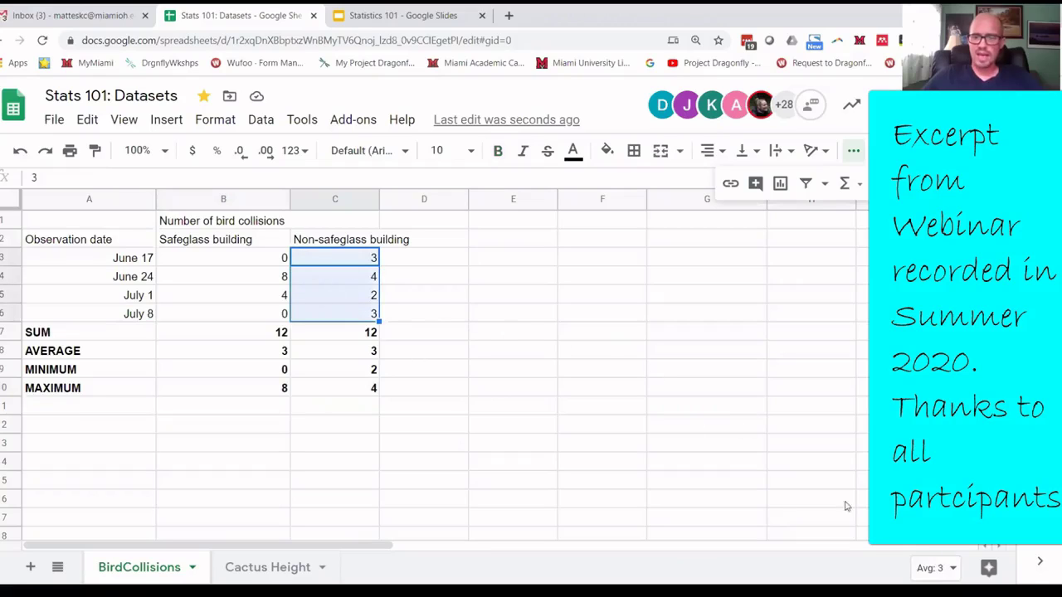
left_click(938, 568)
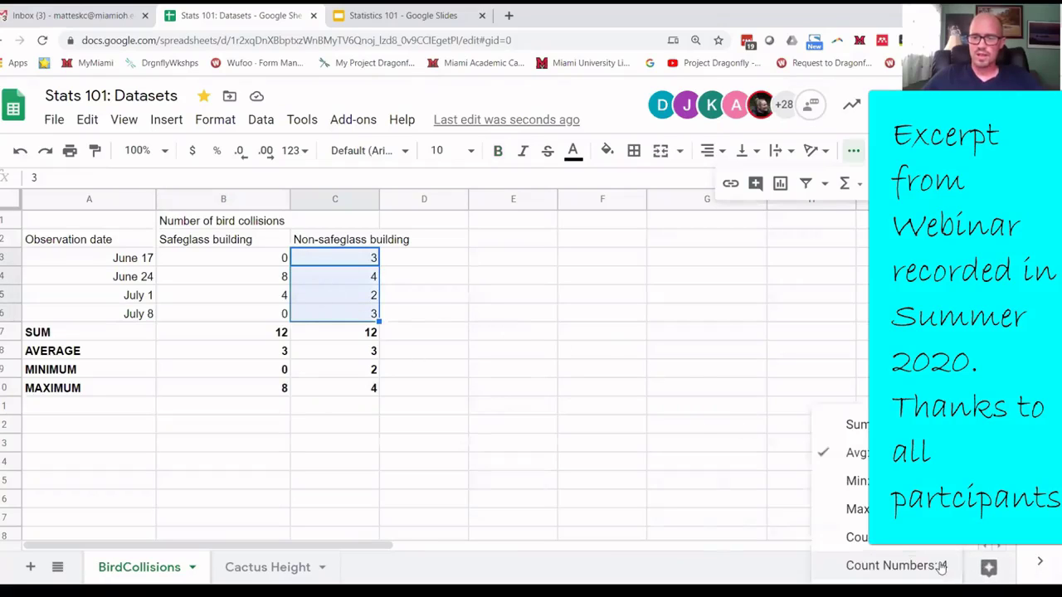
left_click(859, 537)
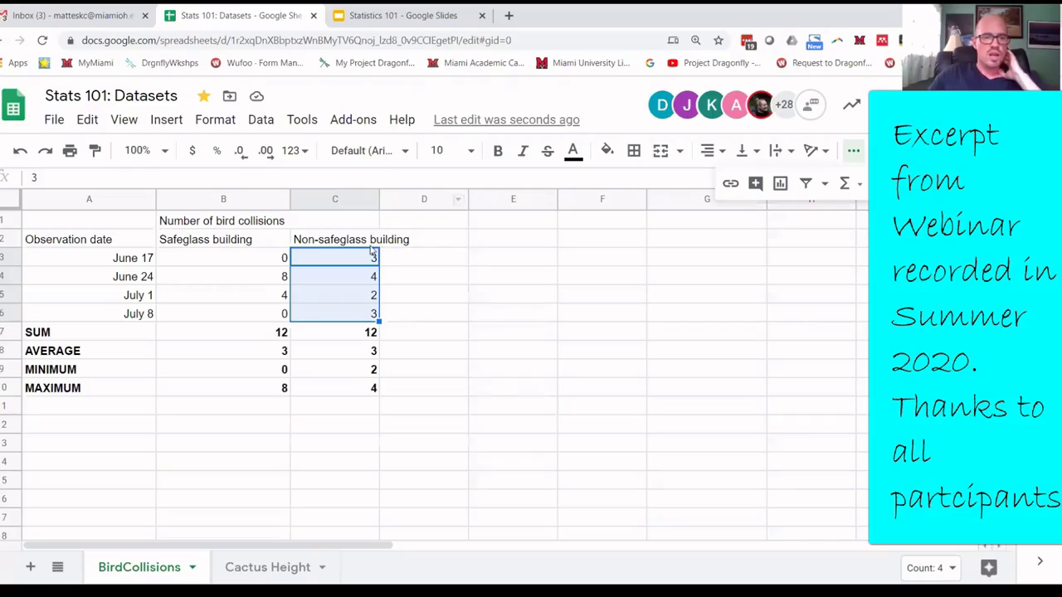
- Return to the Statistics 101 presentation in Google Slides
left_click(384, 15)
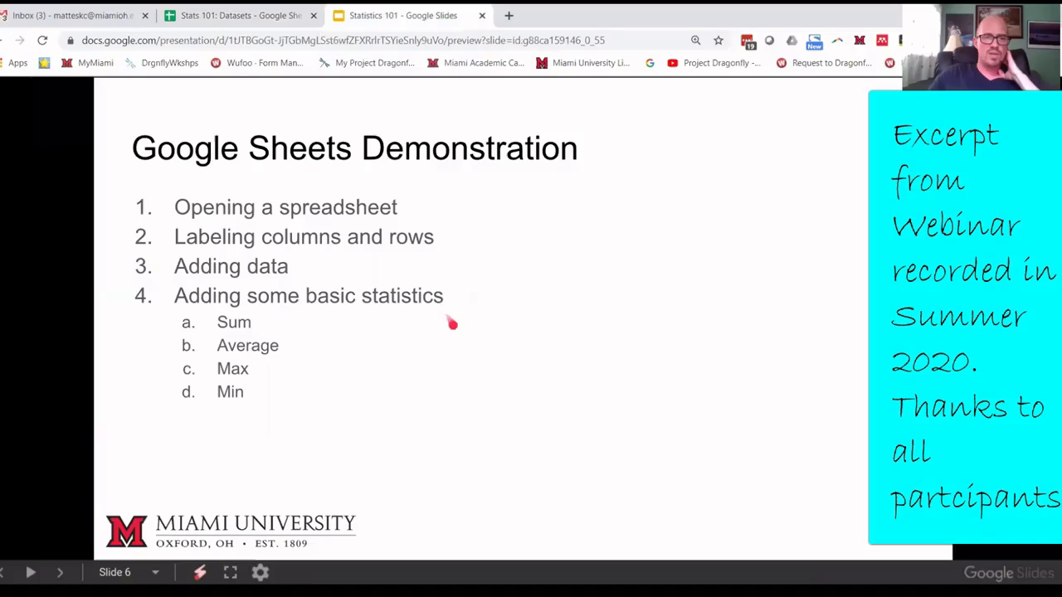